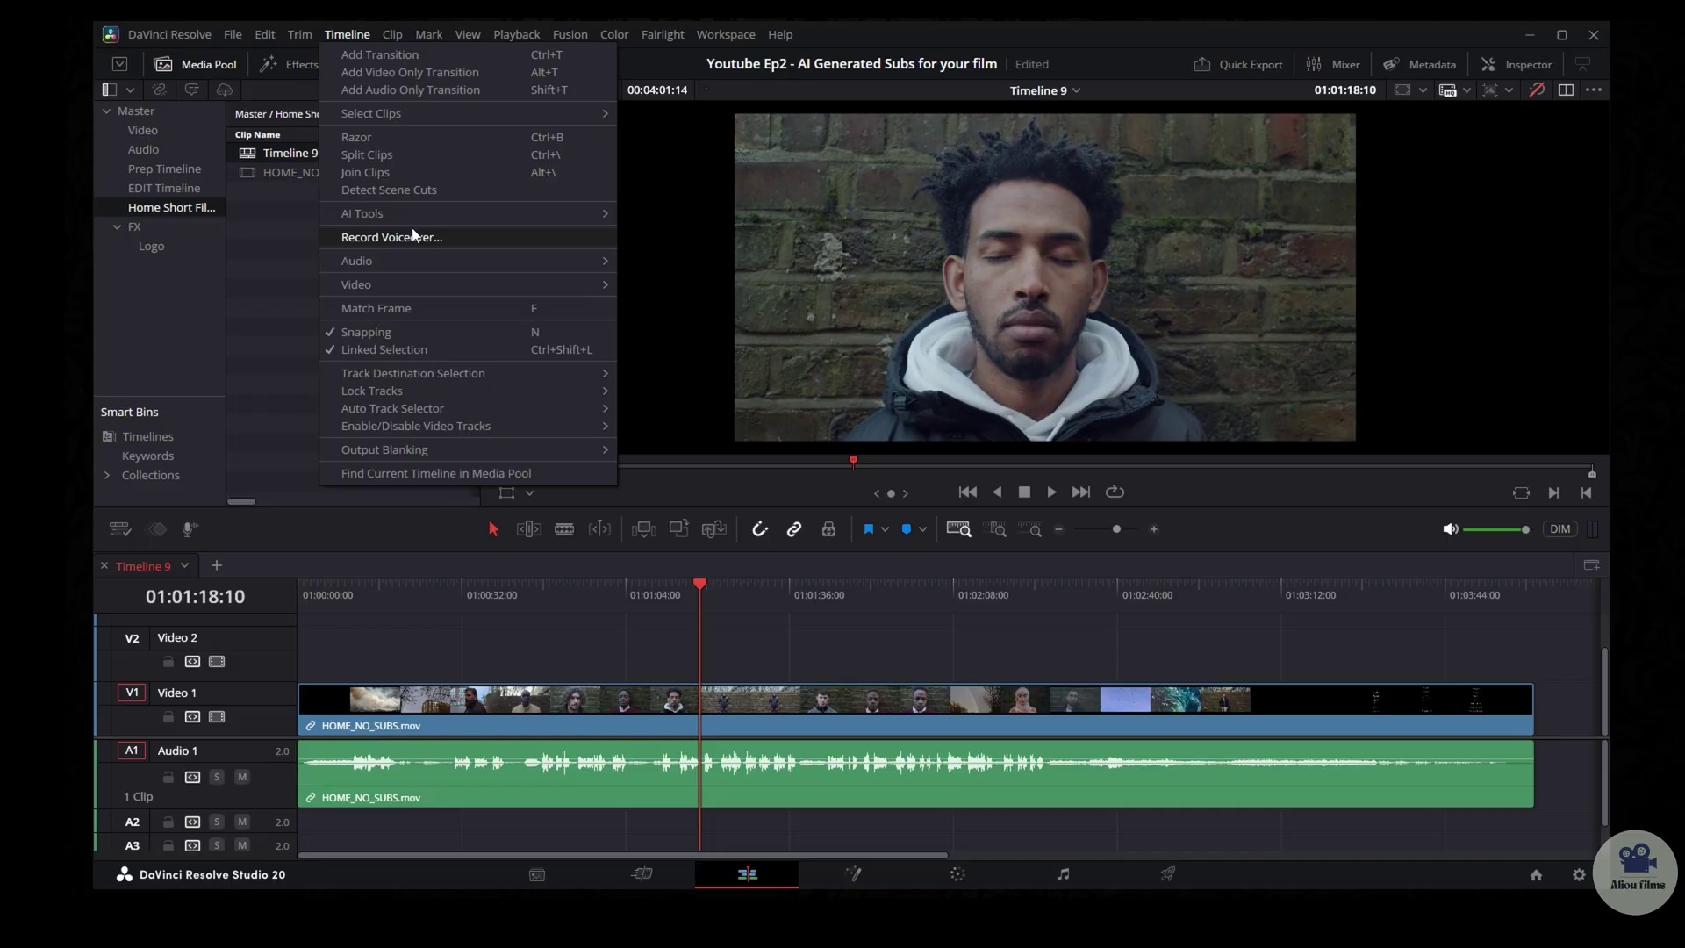
Step: Open the Create Subtitles from Audio settings from the Timeline AI Tools menu
mouse_move(421, 215)
left_click(742, 232)
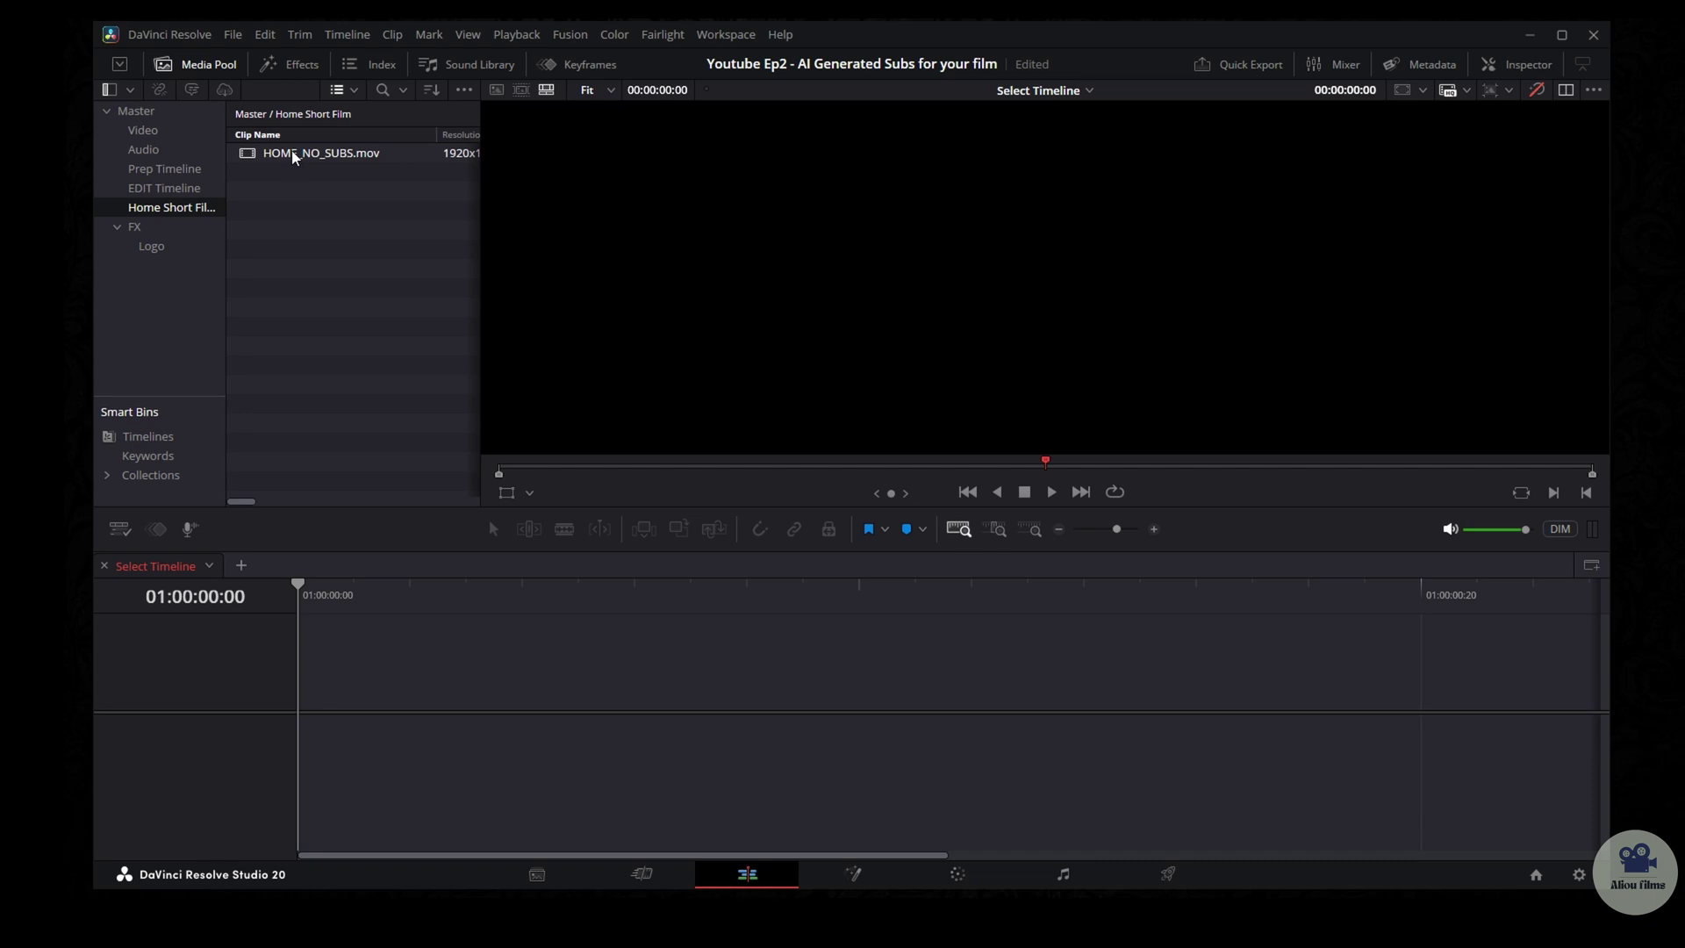
Step: Build a new timeline from HOME_NO_SUBS.mov and enlarge the audio track to show its waveform
double_click(293, 156)
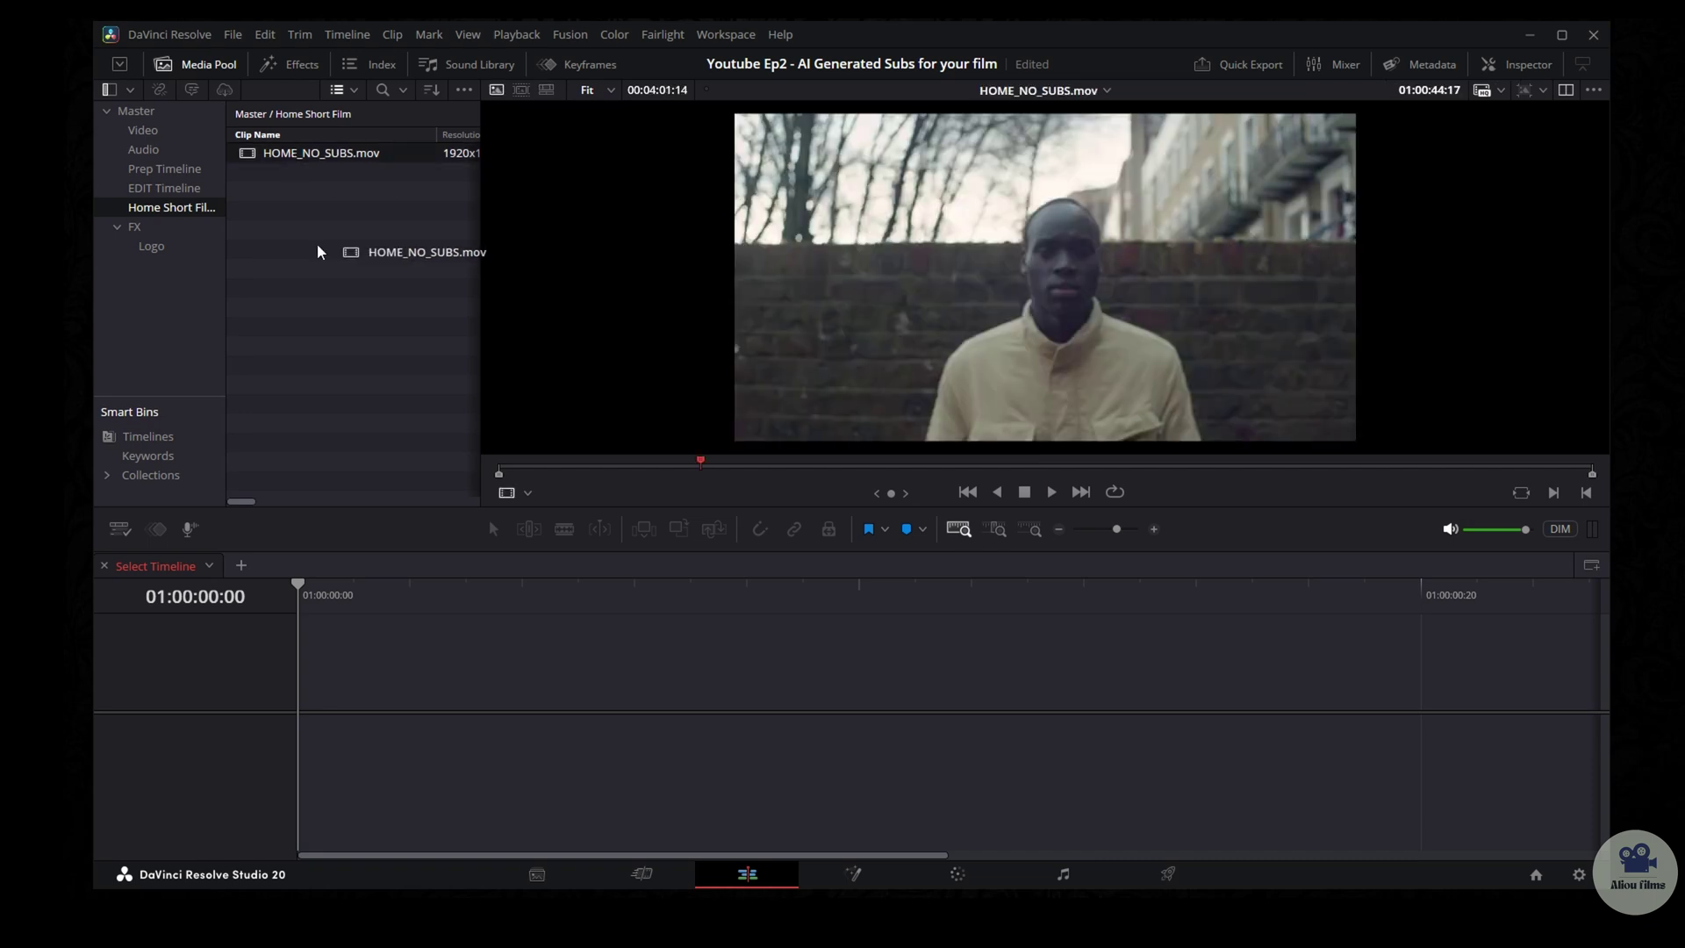
left_click_drag(430, 649, 429, 651)
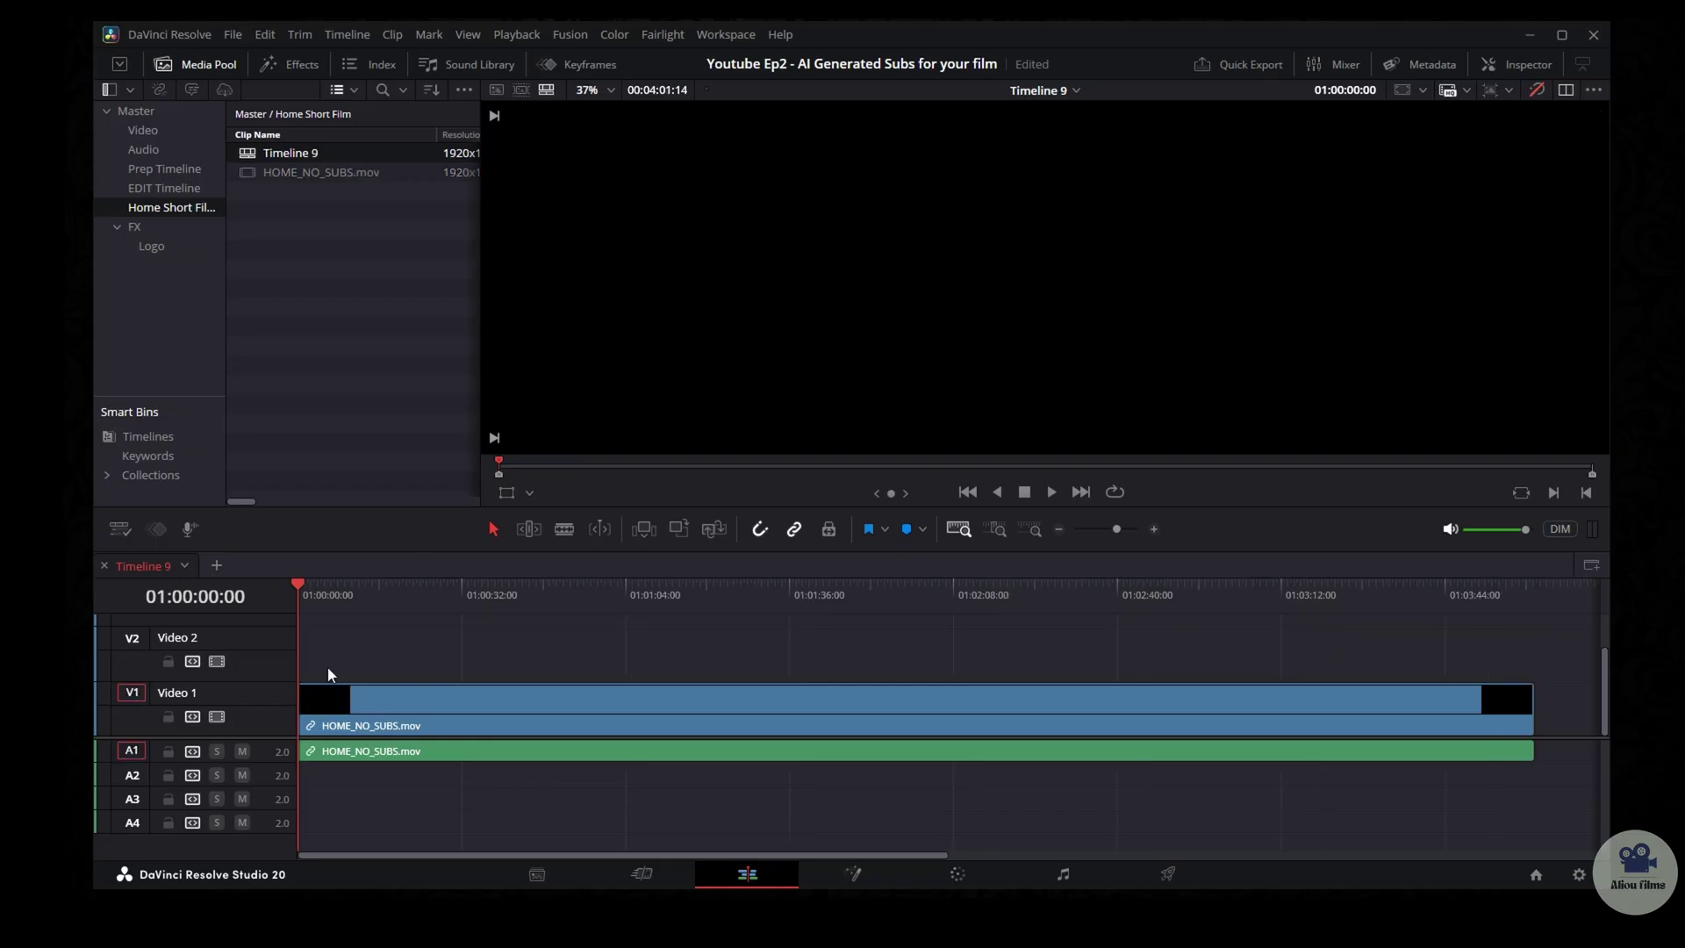
left_click_drag(286, 762, 289, 805)
Step: Switch the timeline's video thumbnails to Film Strip view and stop playback
left_click(120, 529)
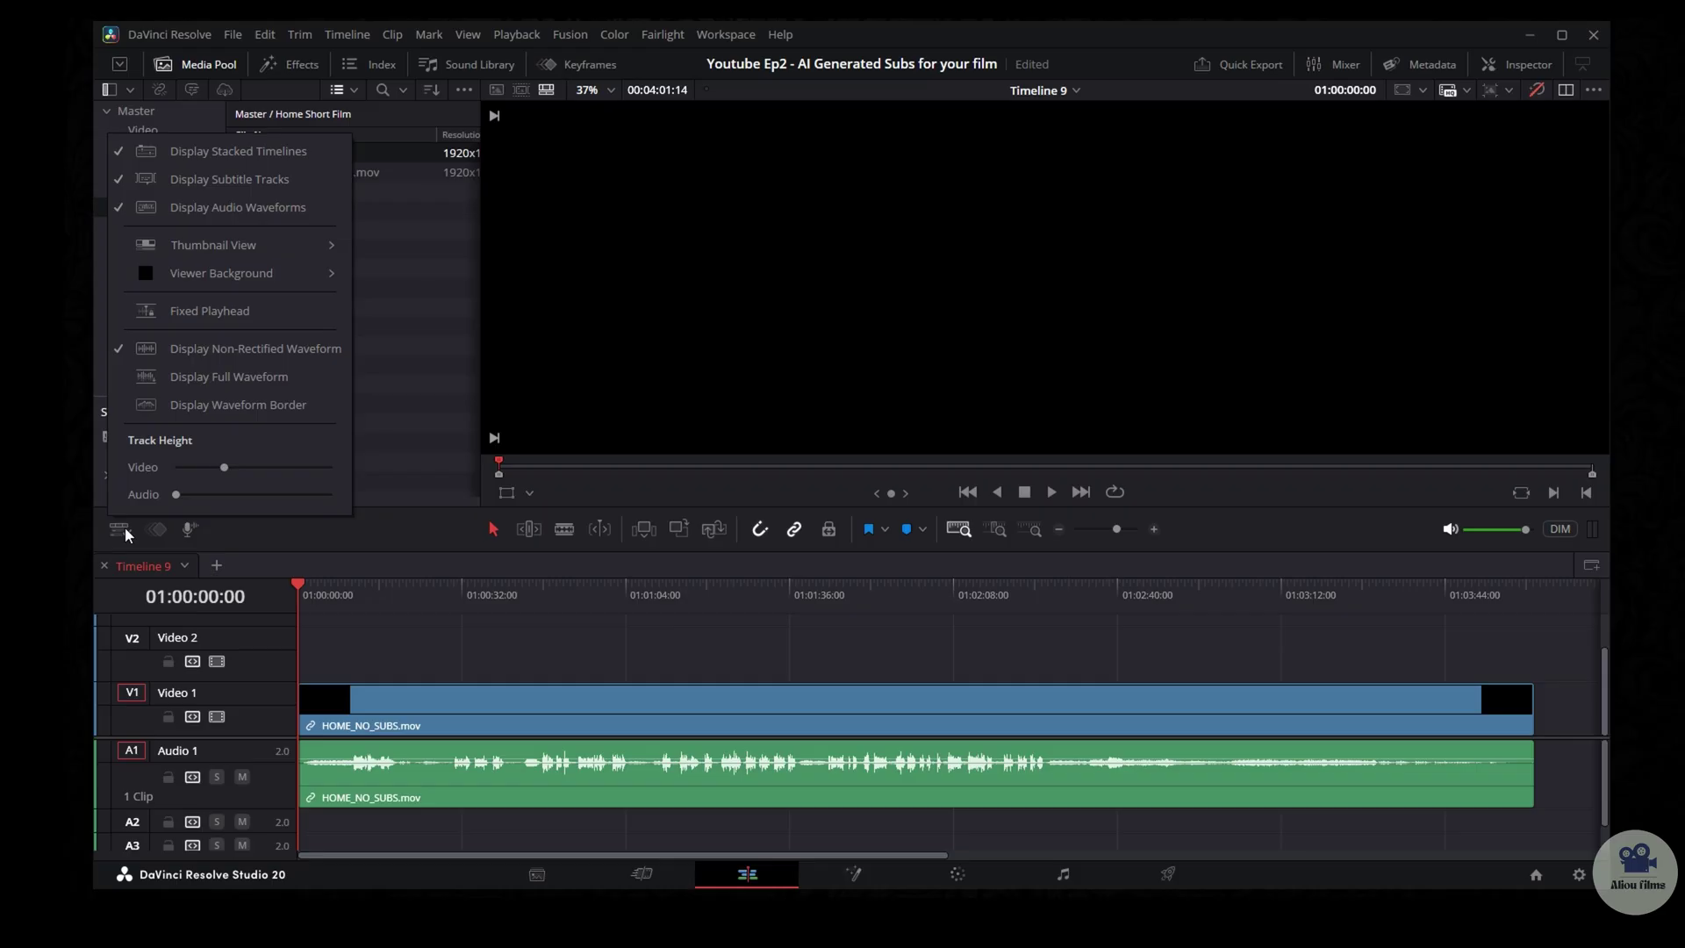
mouse_move(270, 256)
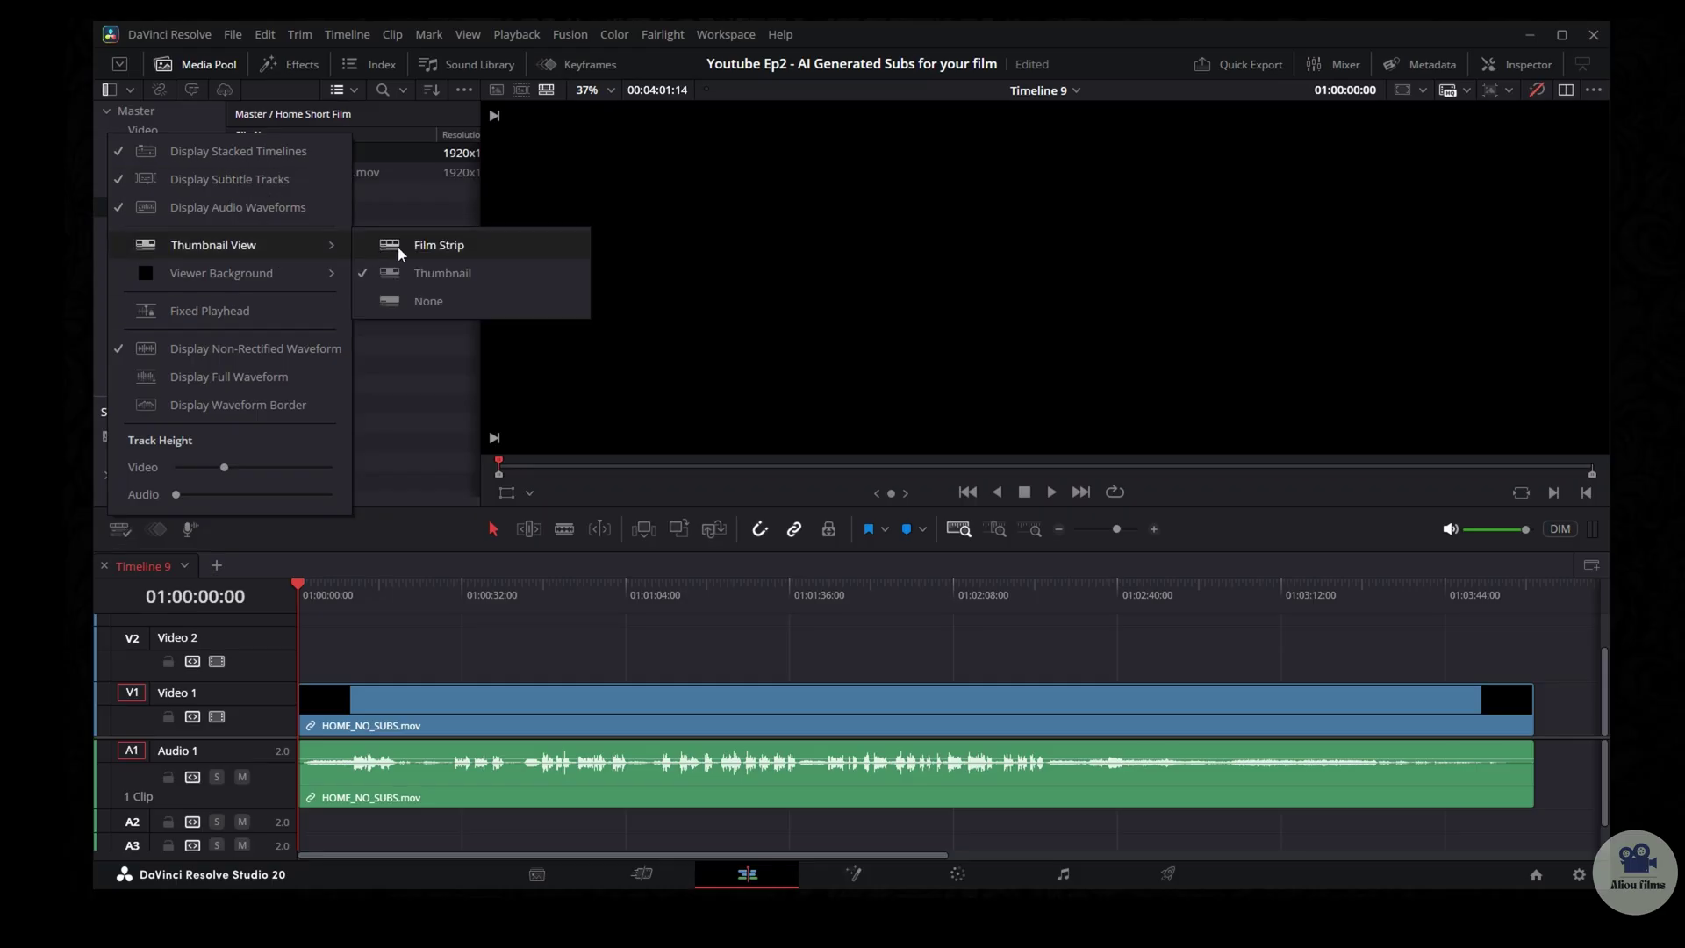
left_click(465, 245)
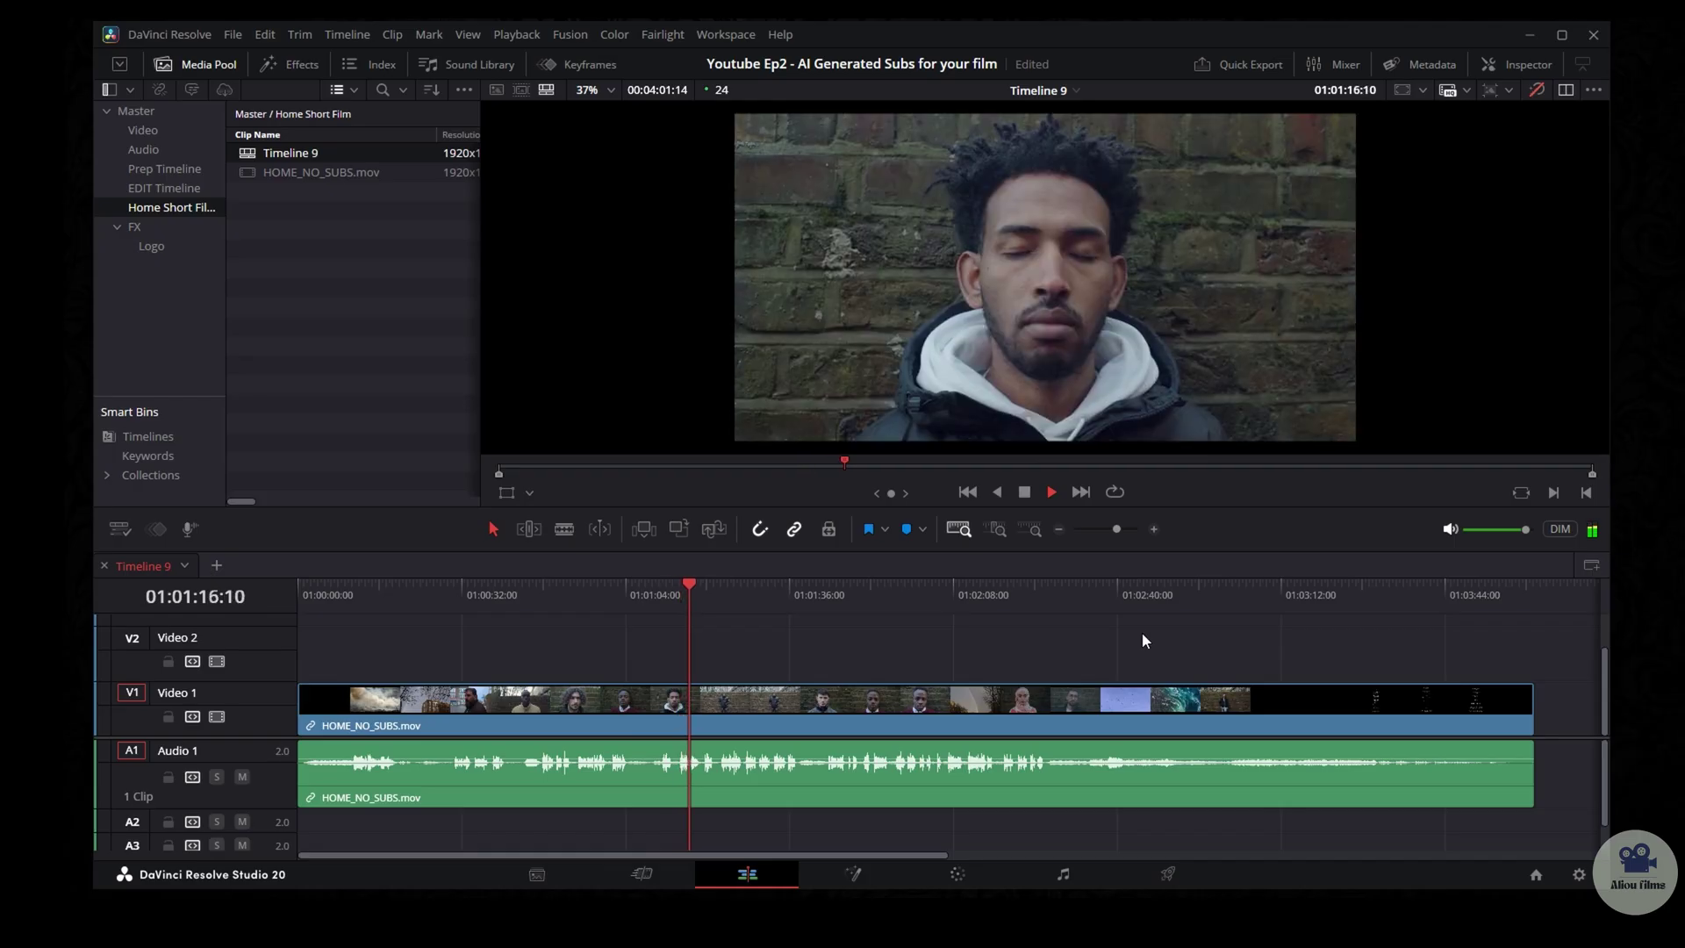
key("space")
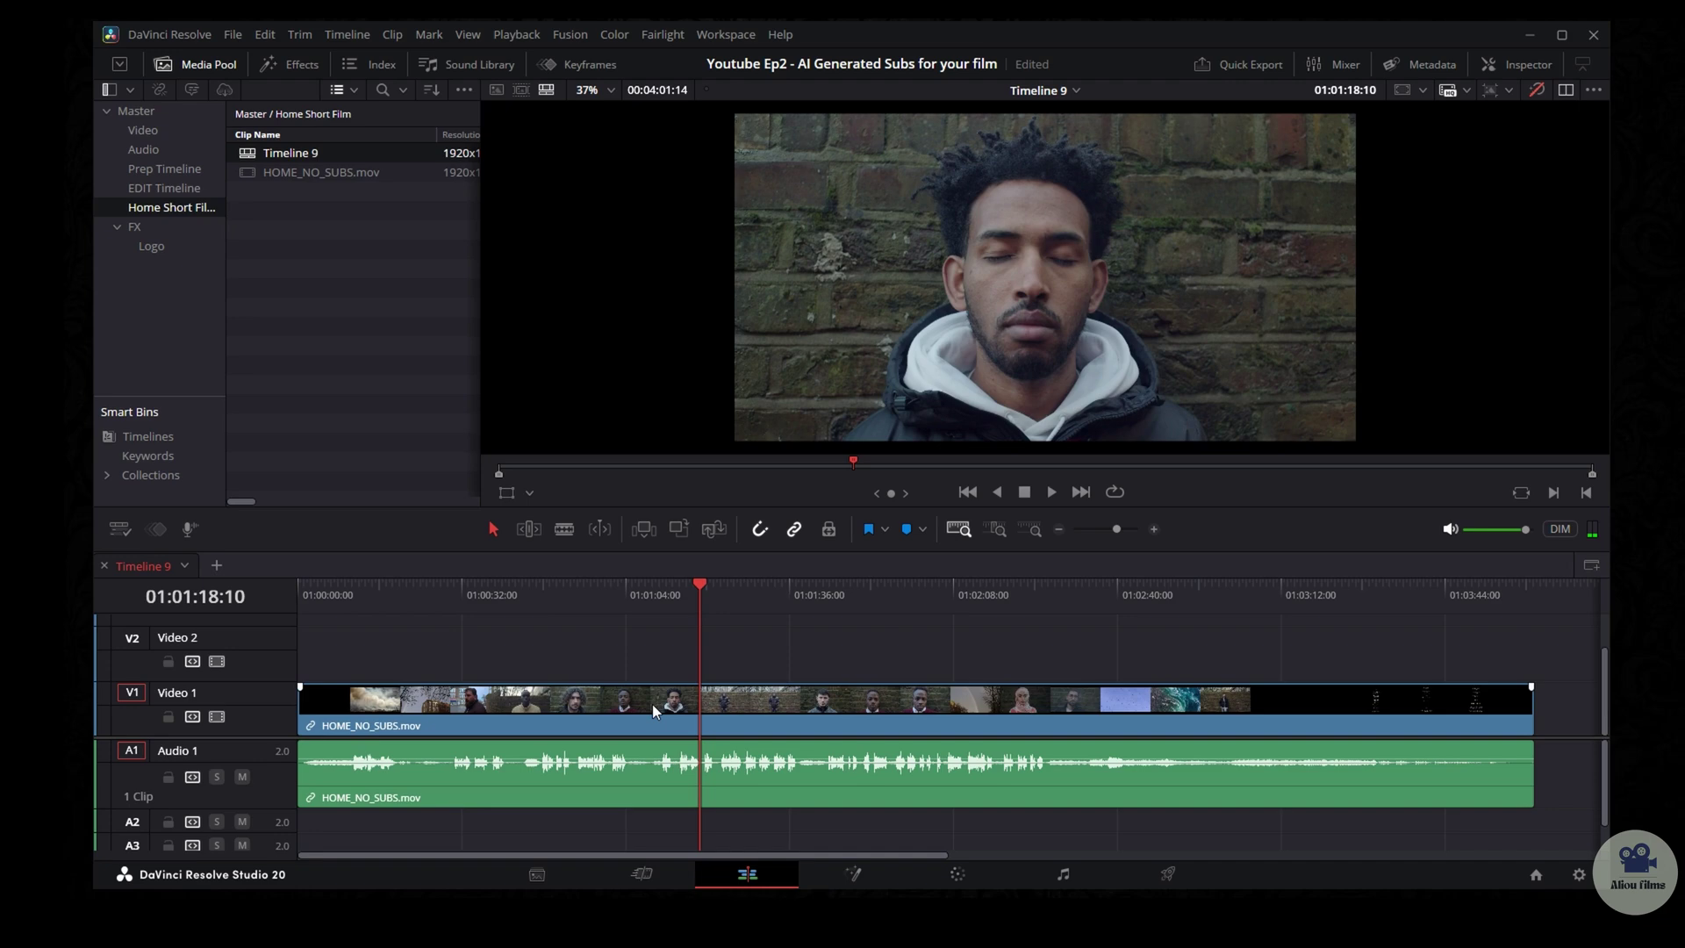
Step: Create subtitles from audio with Auto language, the Netflix preset and single-line captions
left_click(351, 39)
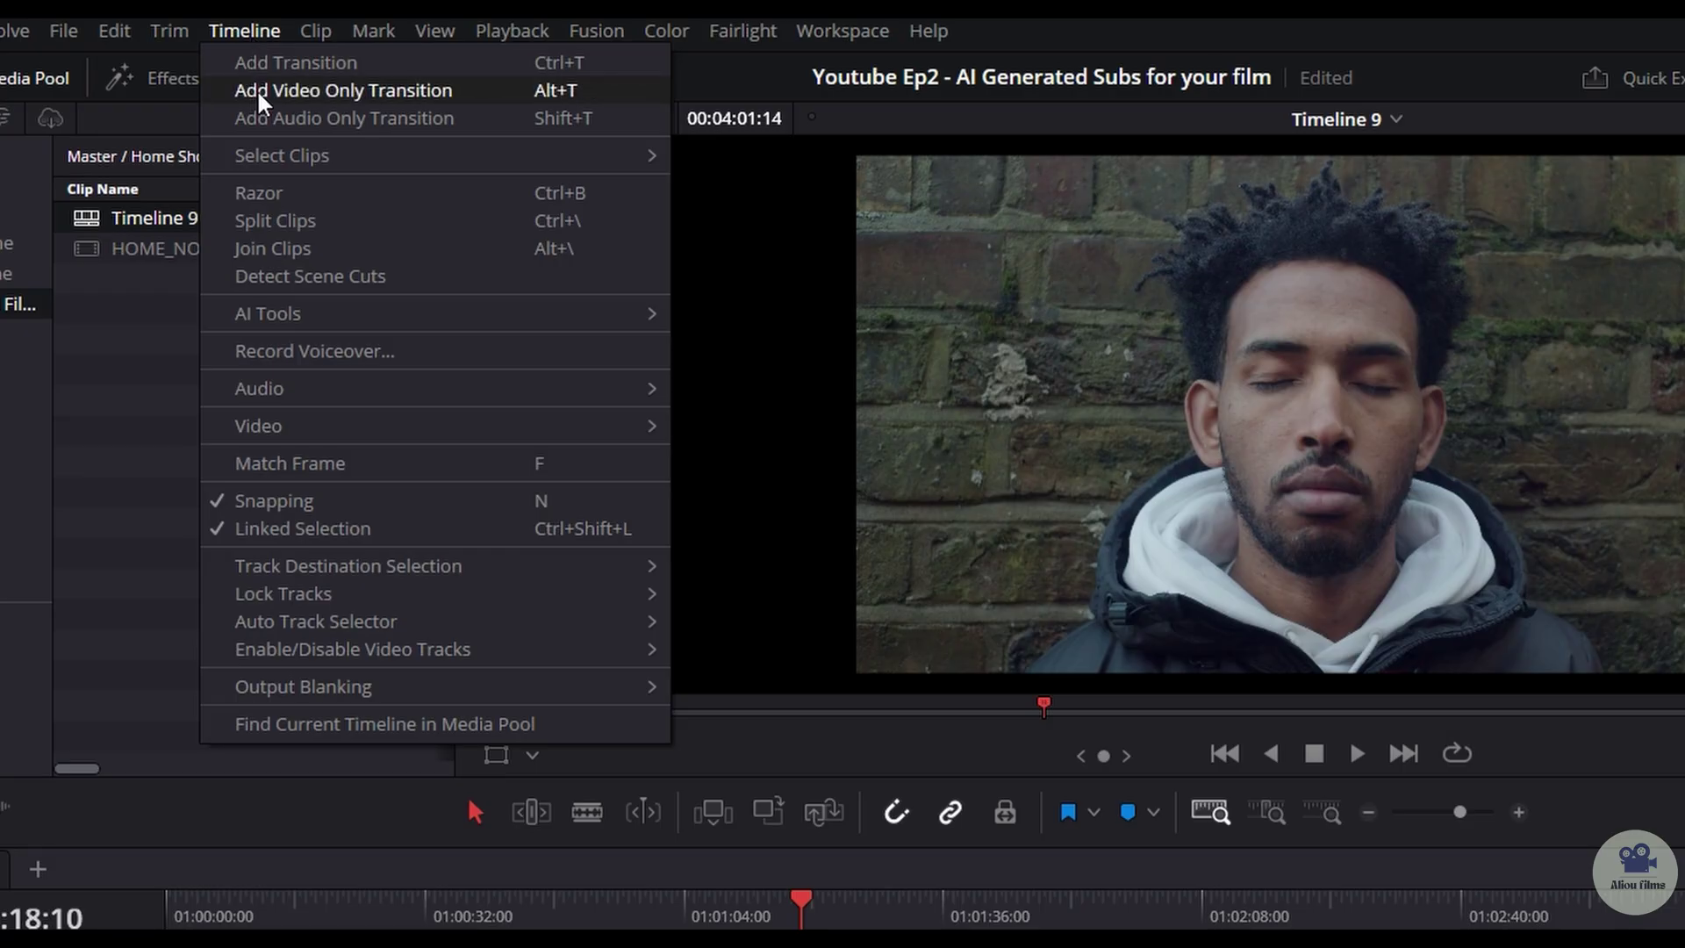
mouse_move(355, 317)
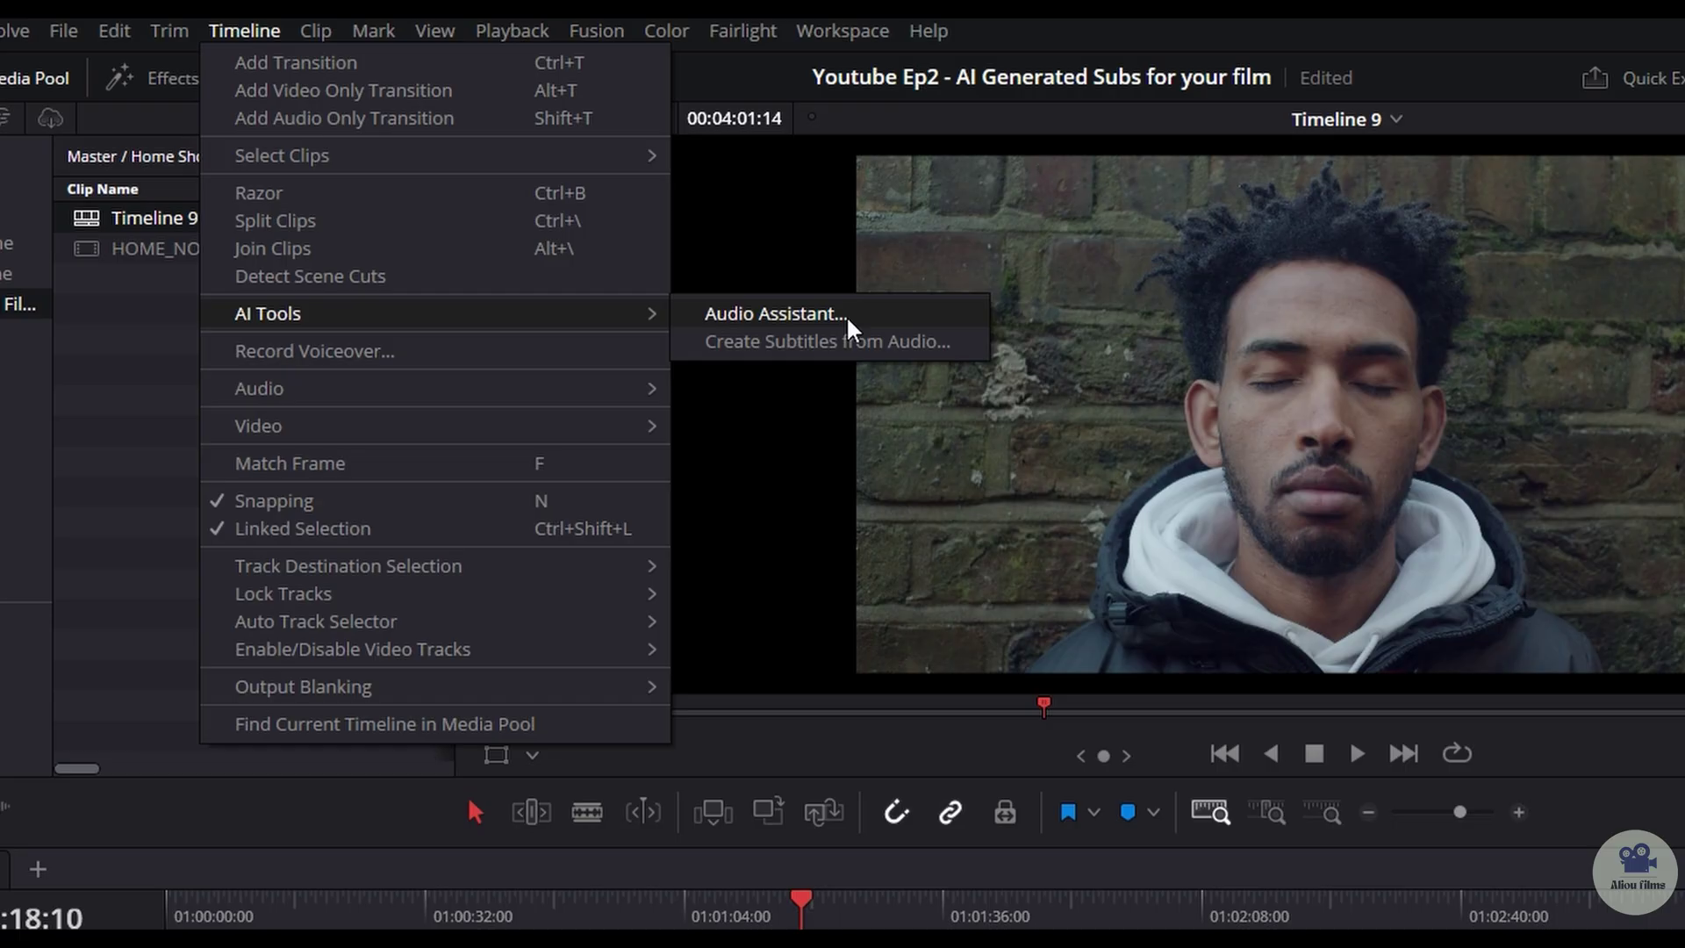
left_click(867, 350)
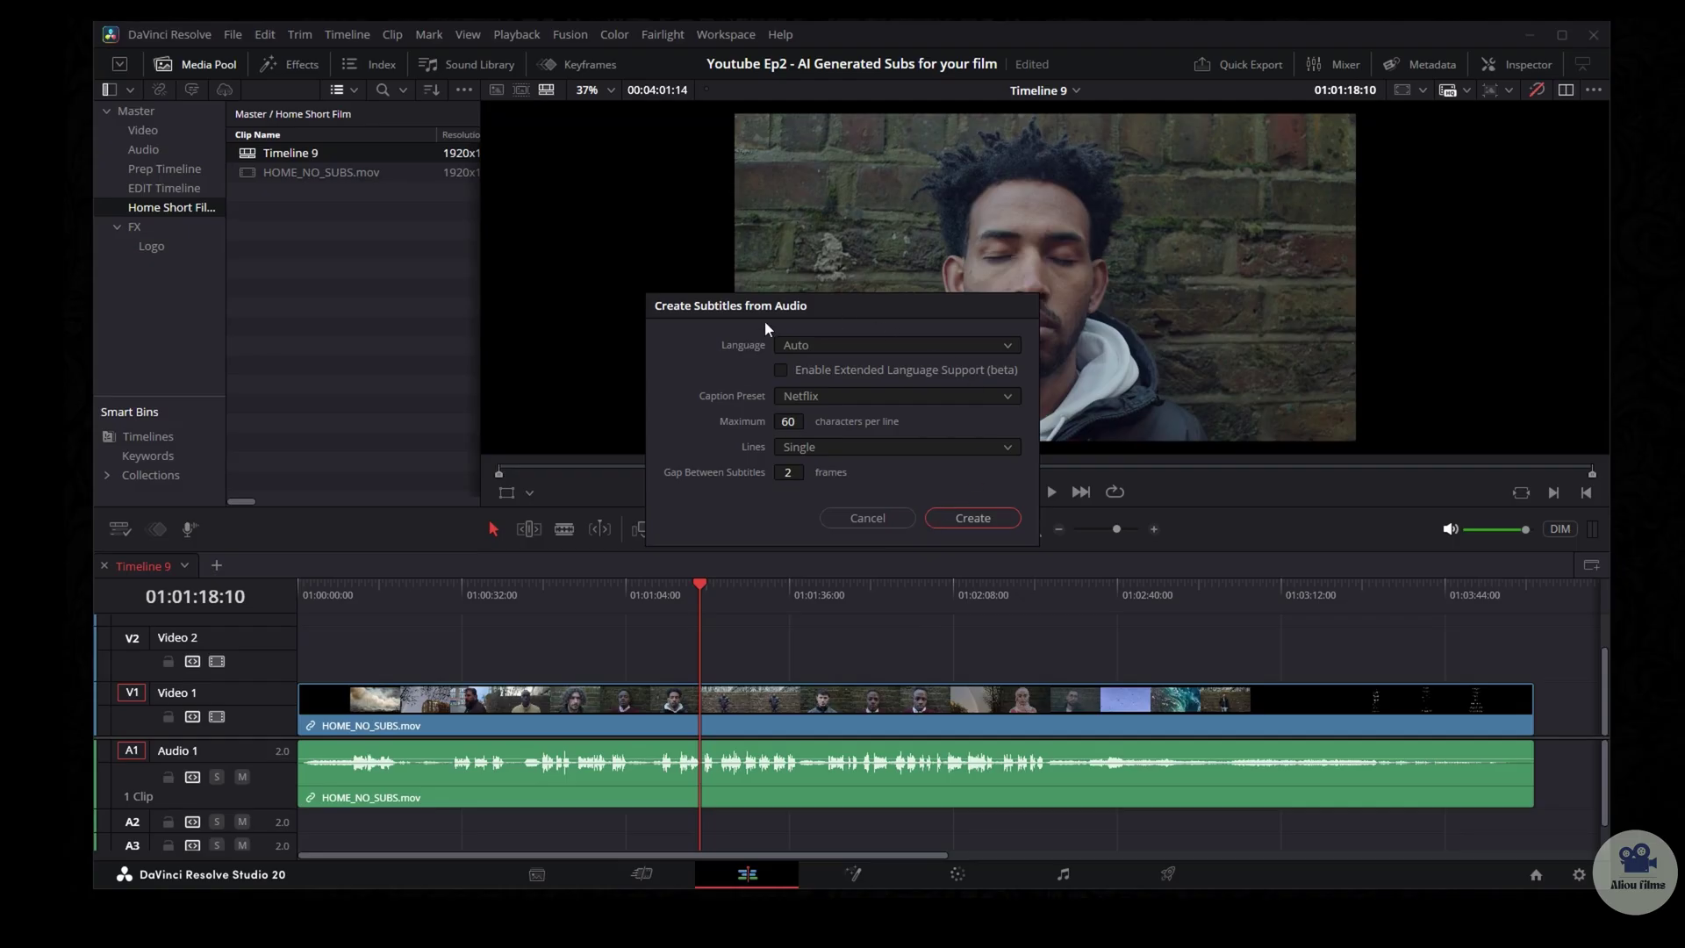
left_click(834, 345)
left_click(834, 347)
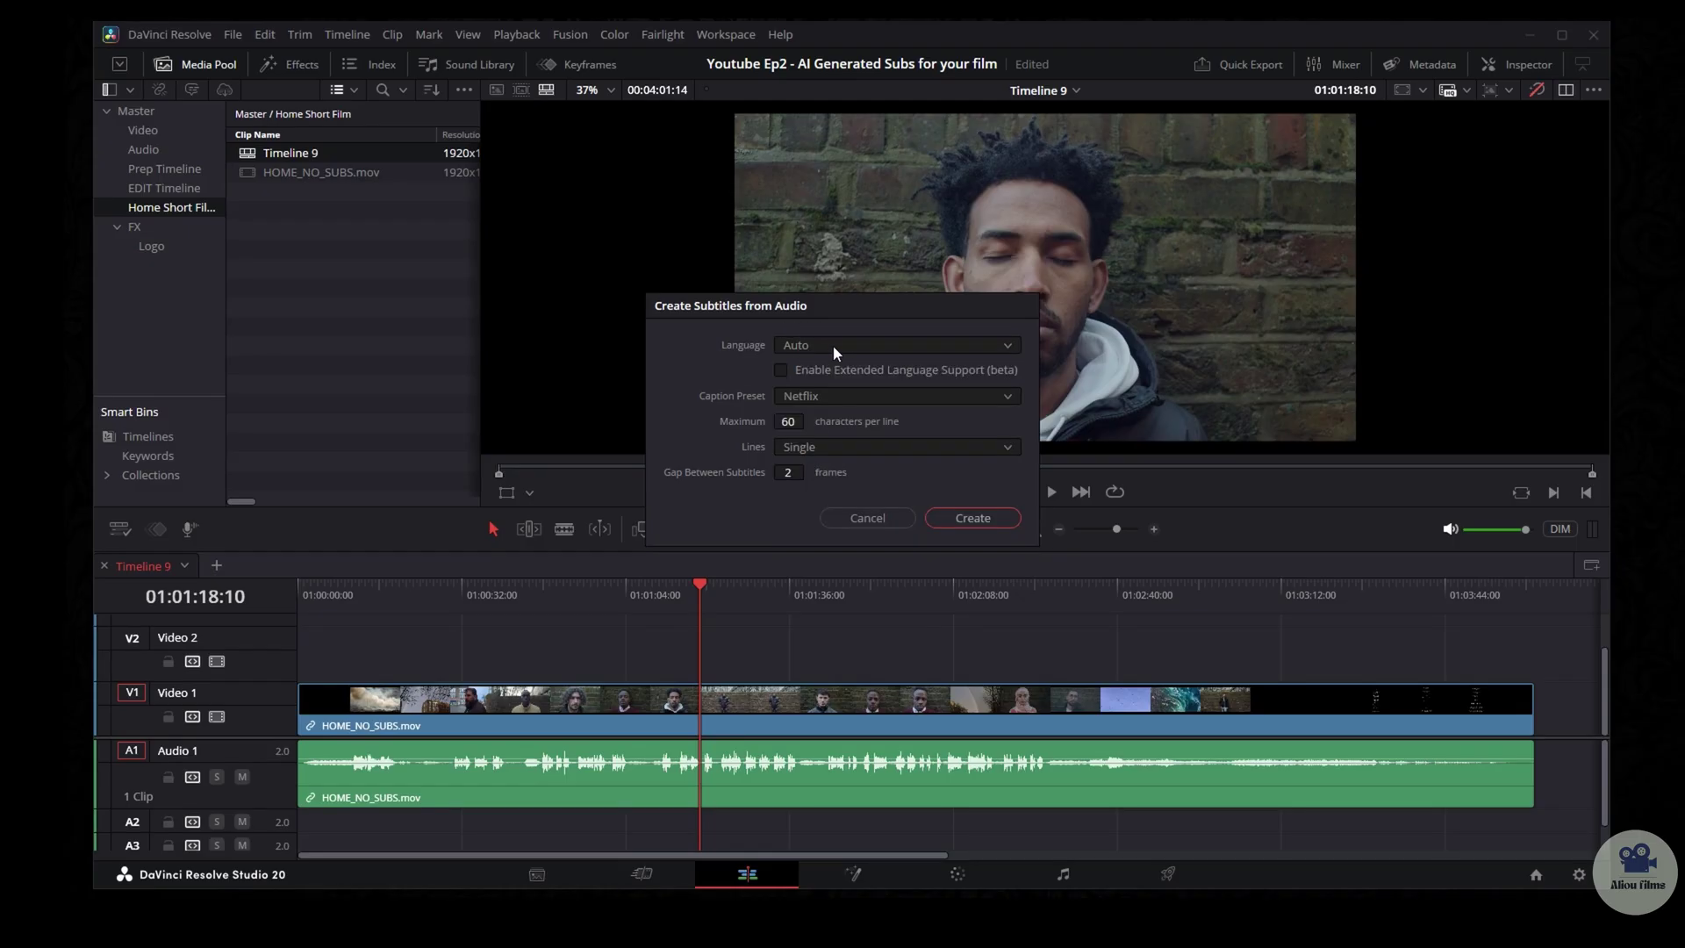
left_click(828, 395)
left_click(828, 399)
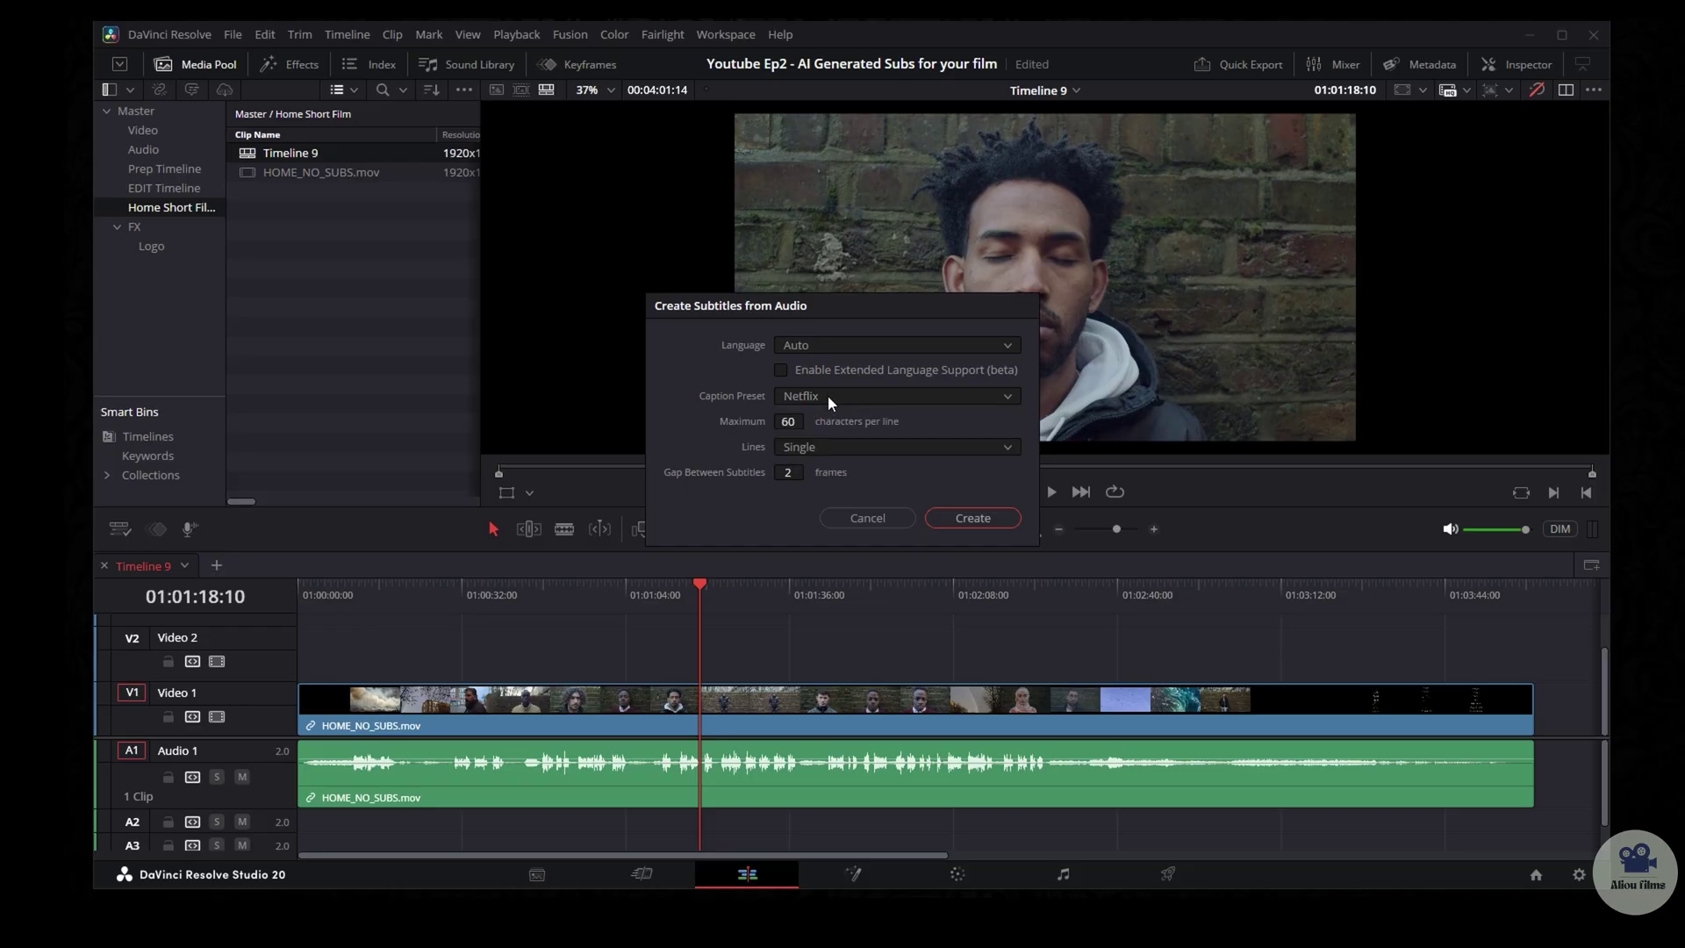
left_click(829, 445)
left_click(829, 447)
left_click(992, 516)
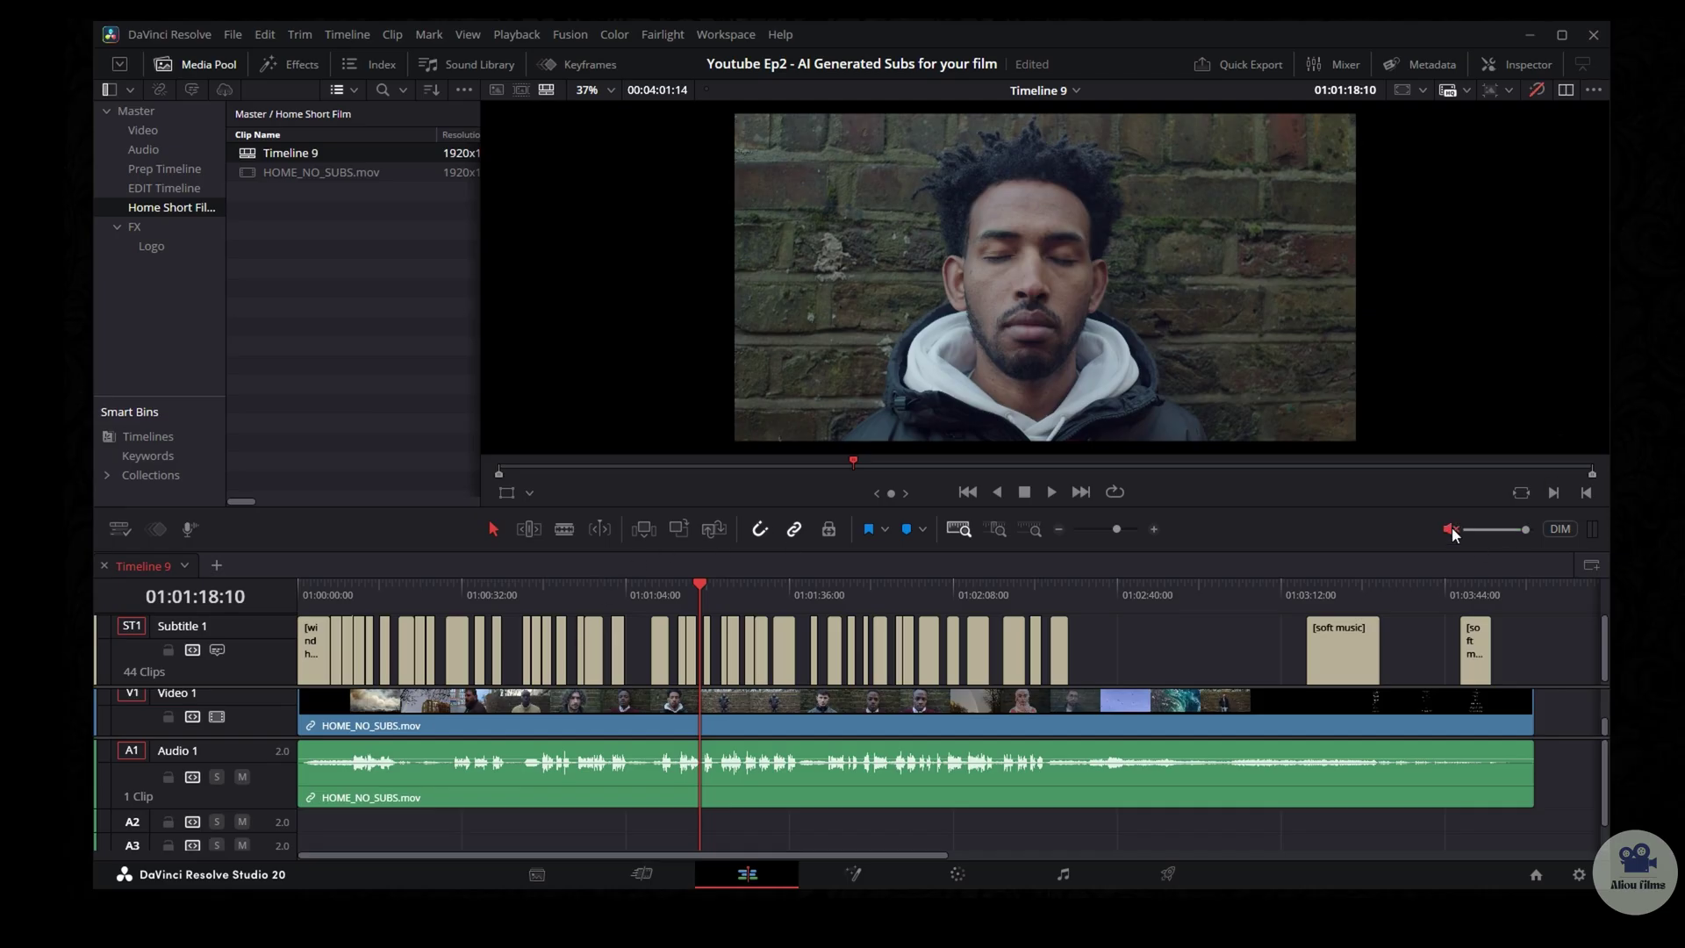
left_click_drag(691, 594, 651, 658)
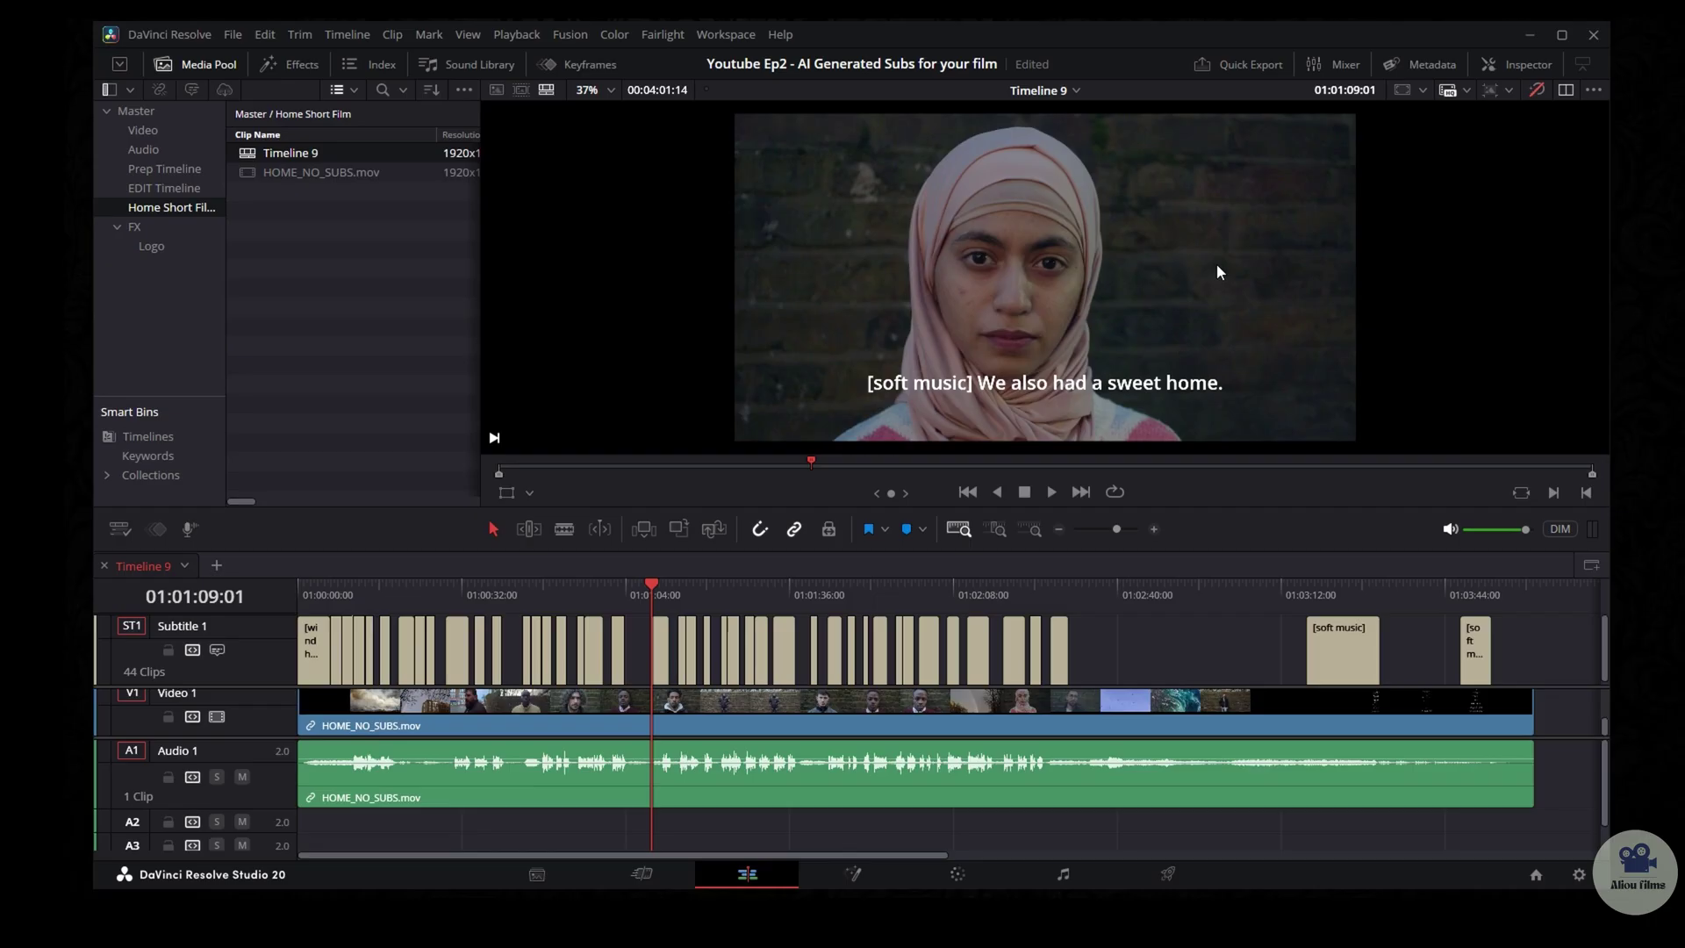
key("space")
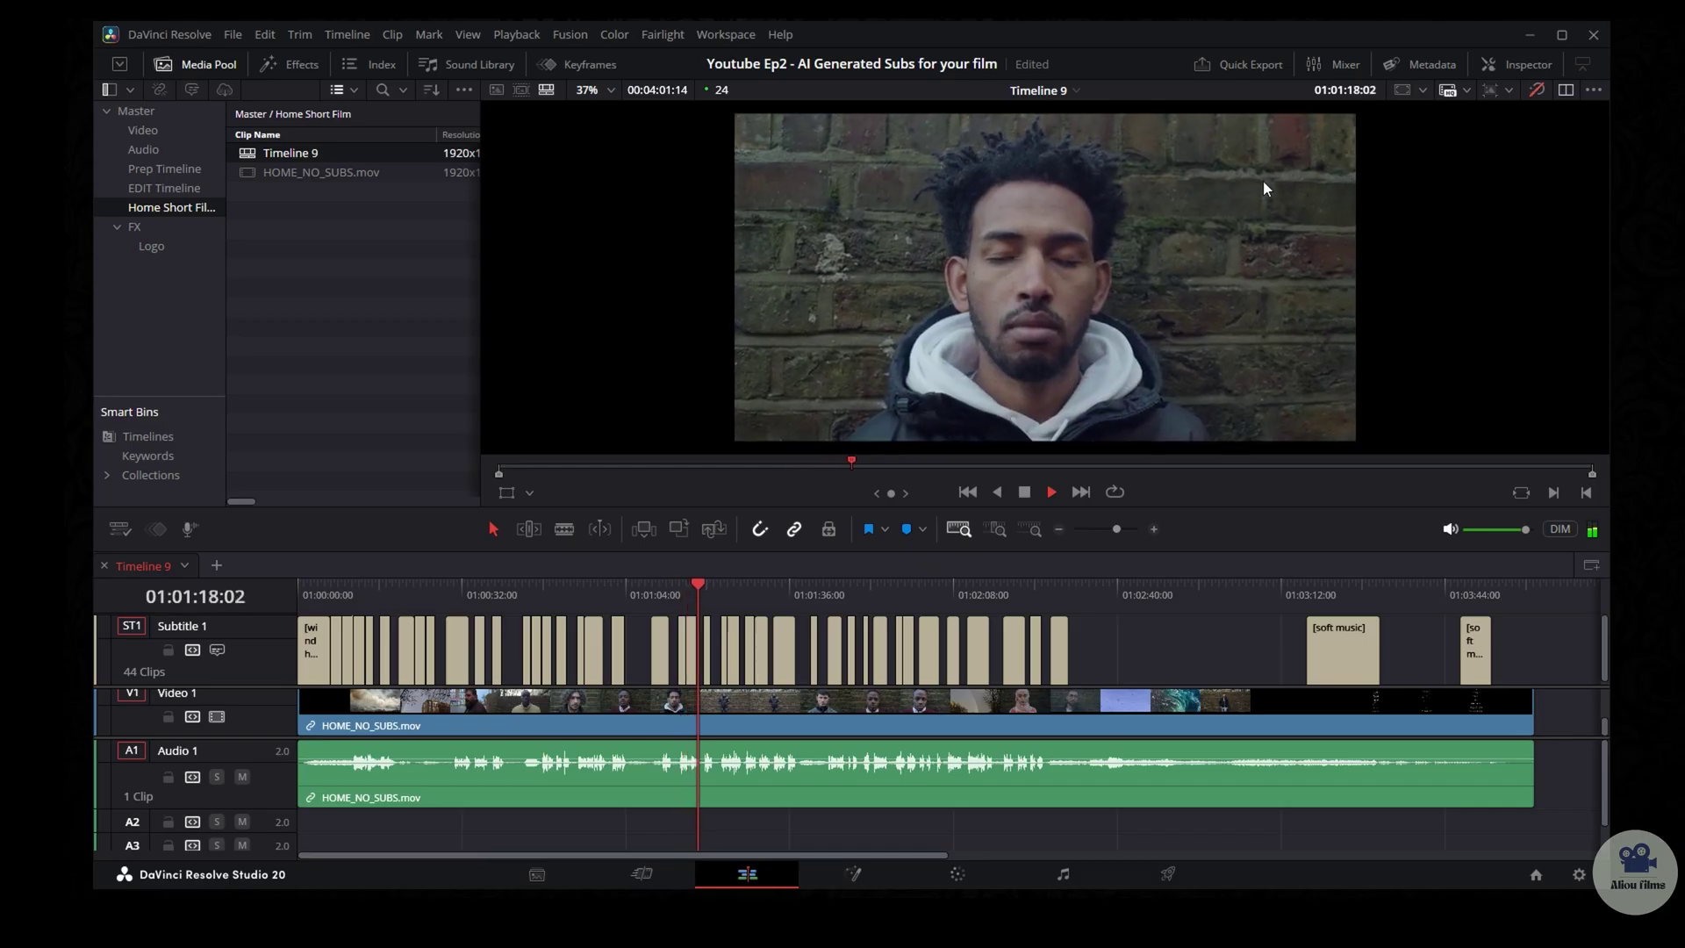
left_click(1044, 491)
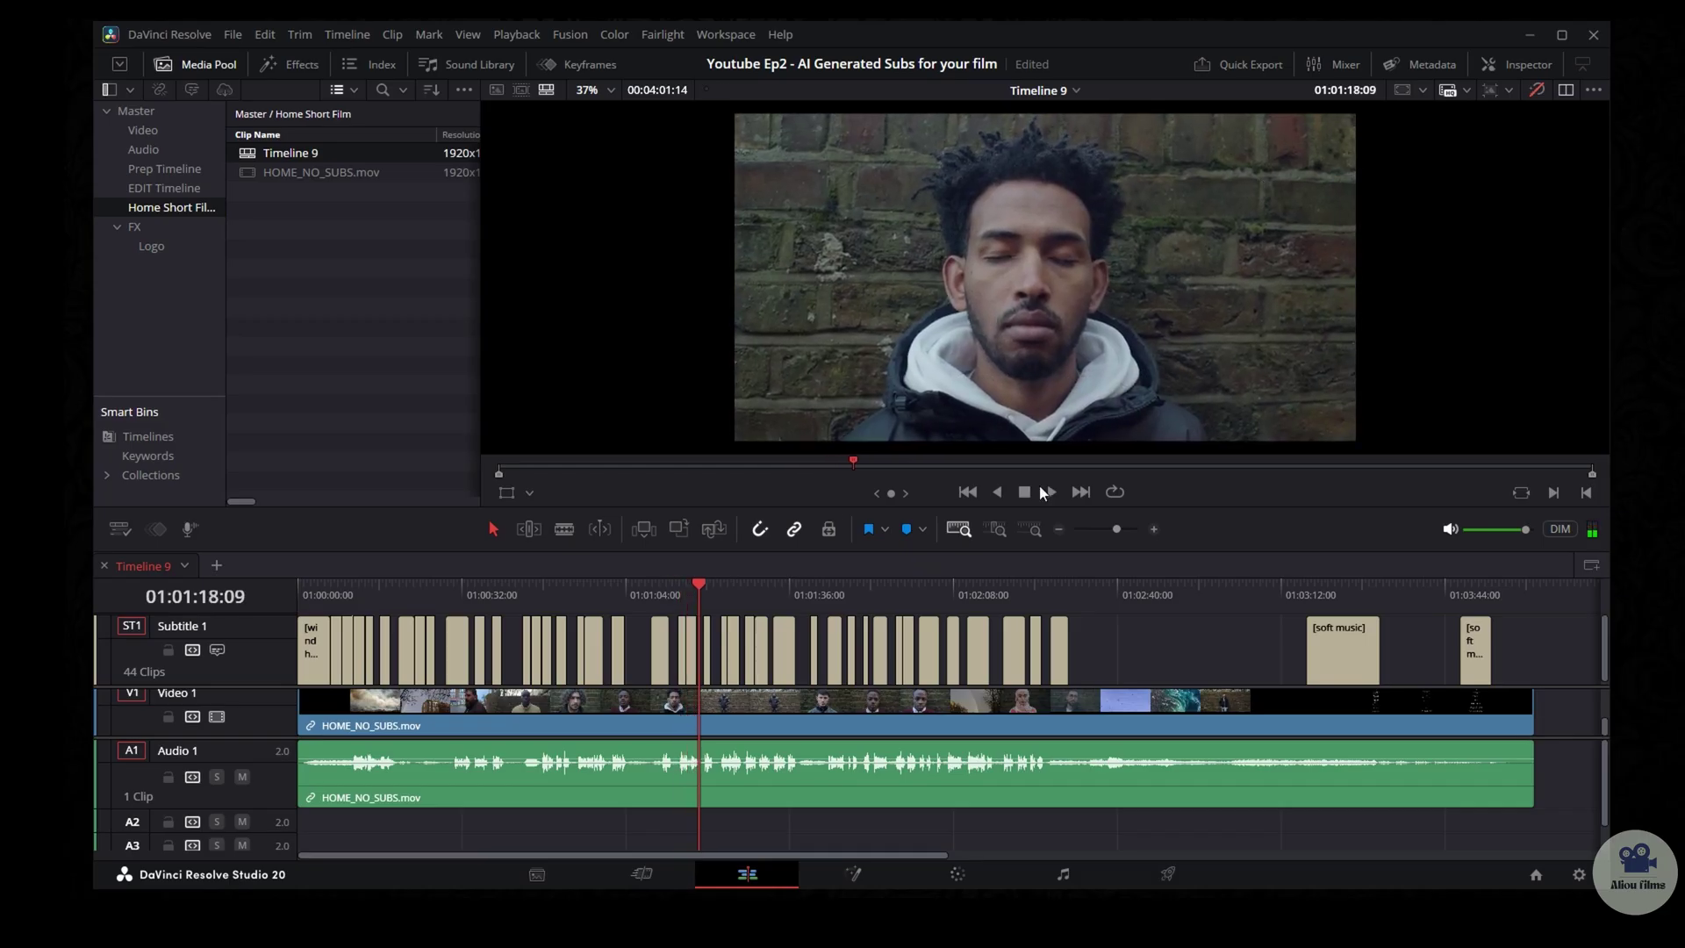
left_click(831, 586)
key("space")
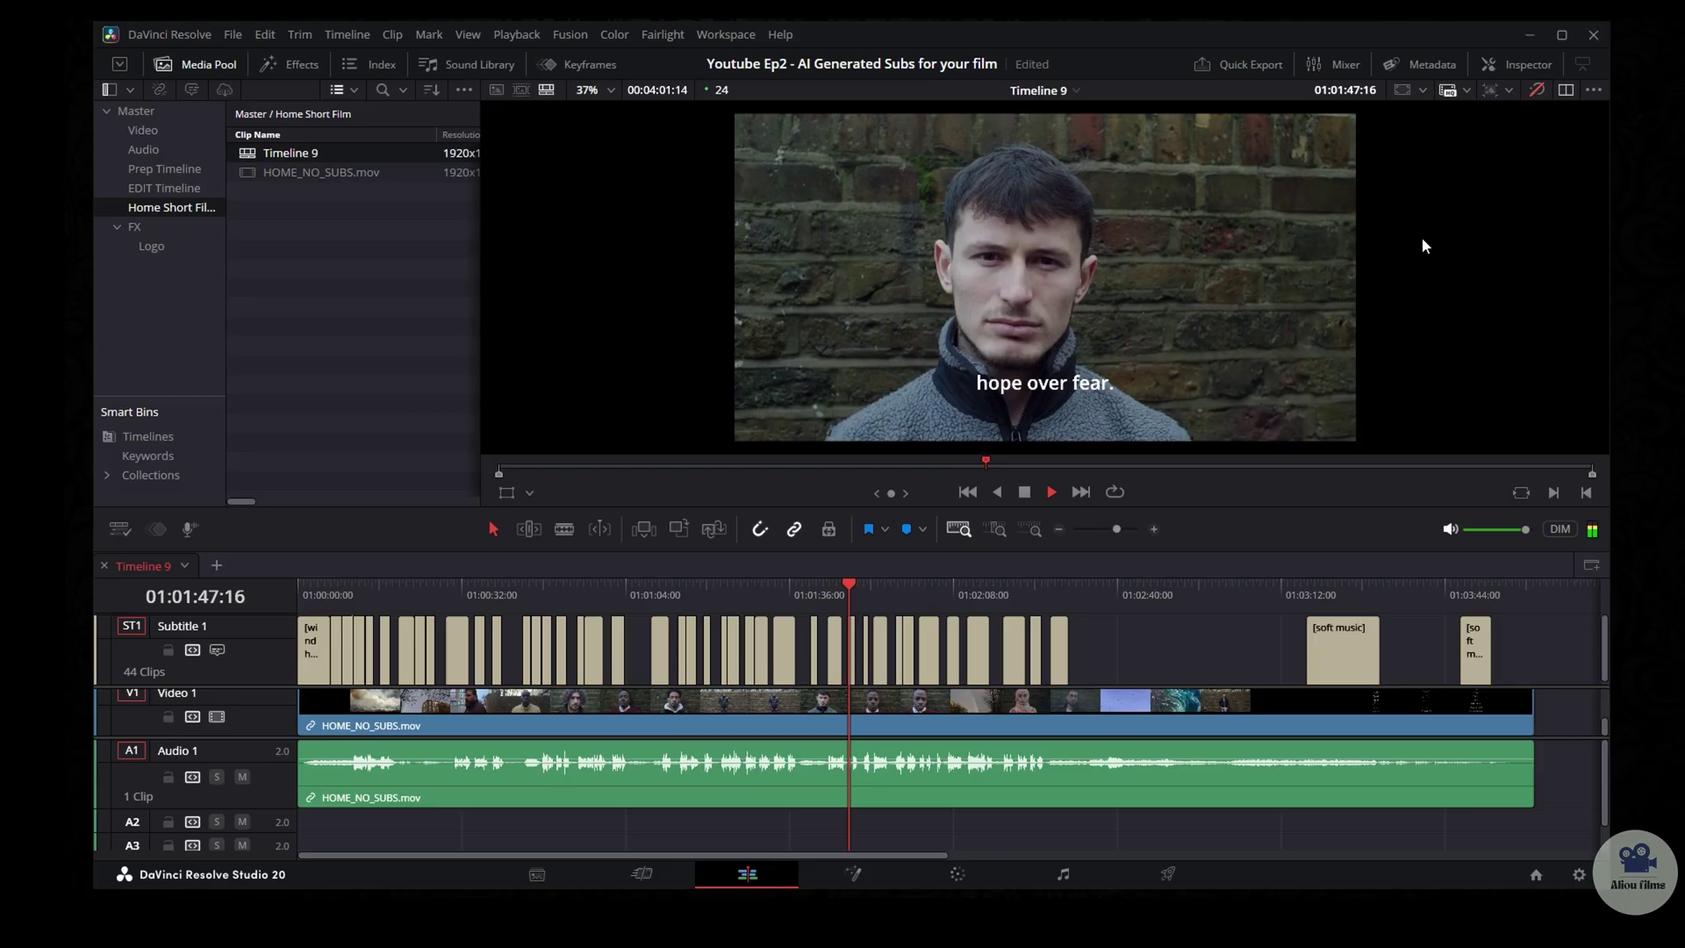
key("space")
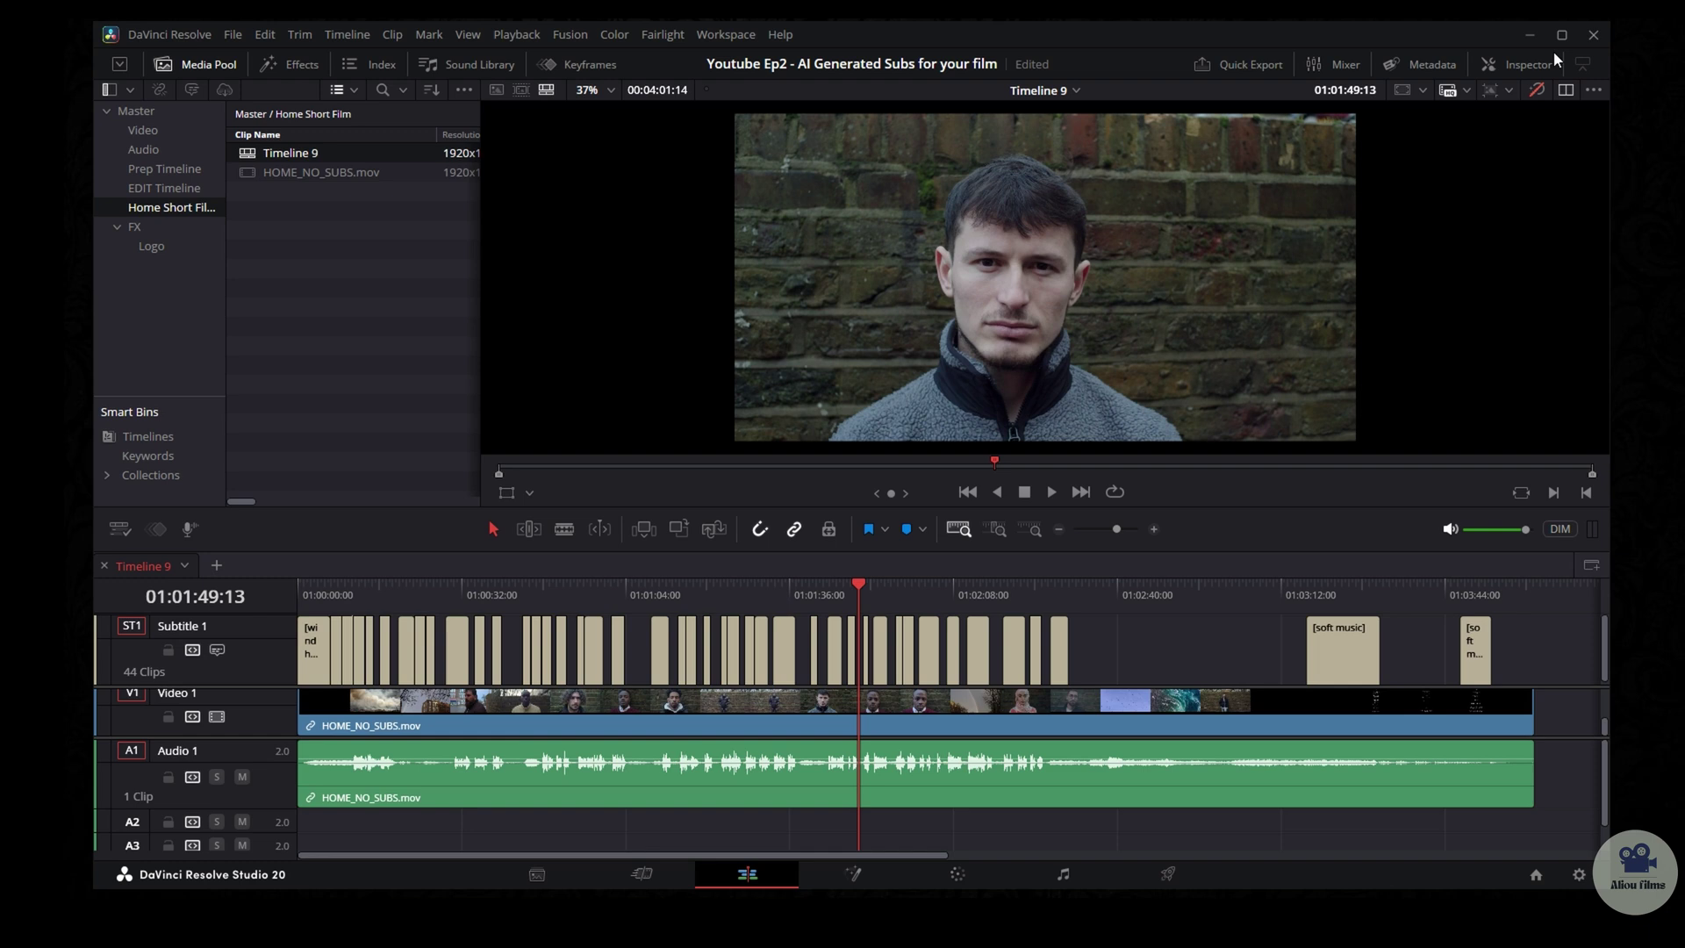
Step: In the Inspector, delete '[soft music]' and the leading space from caption 21, leaving 'We also had a sweet home.'
left_click(1527, 64)
key("ctrl+minus")
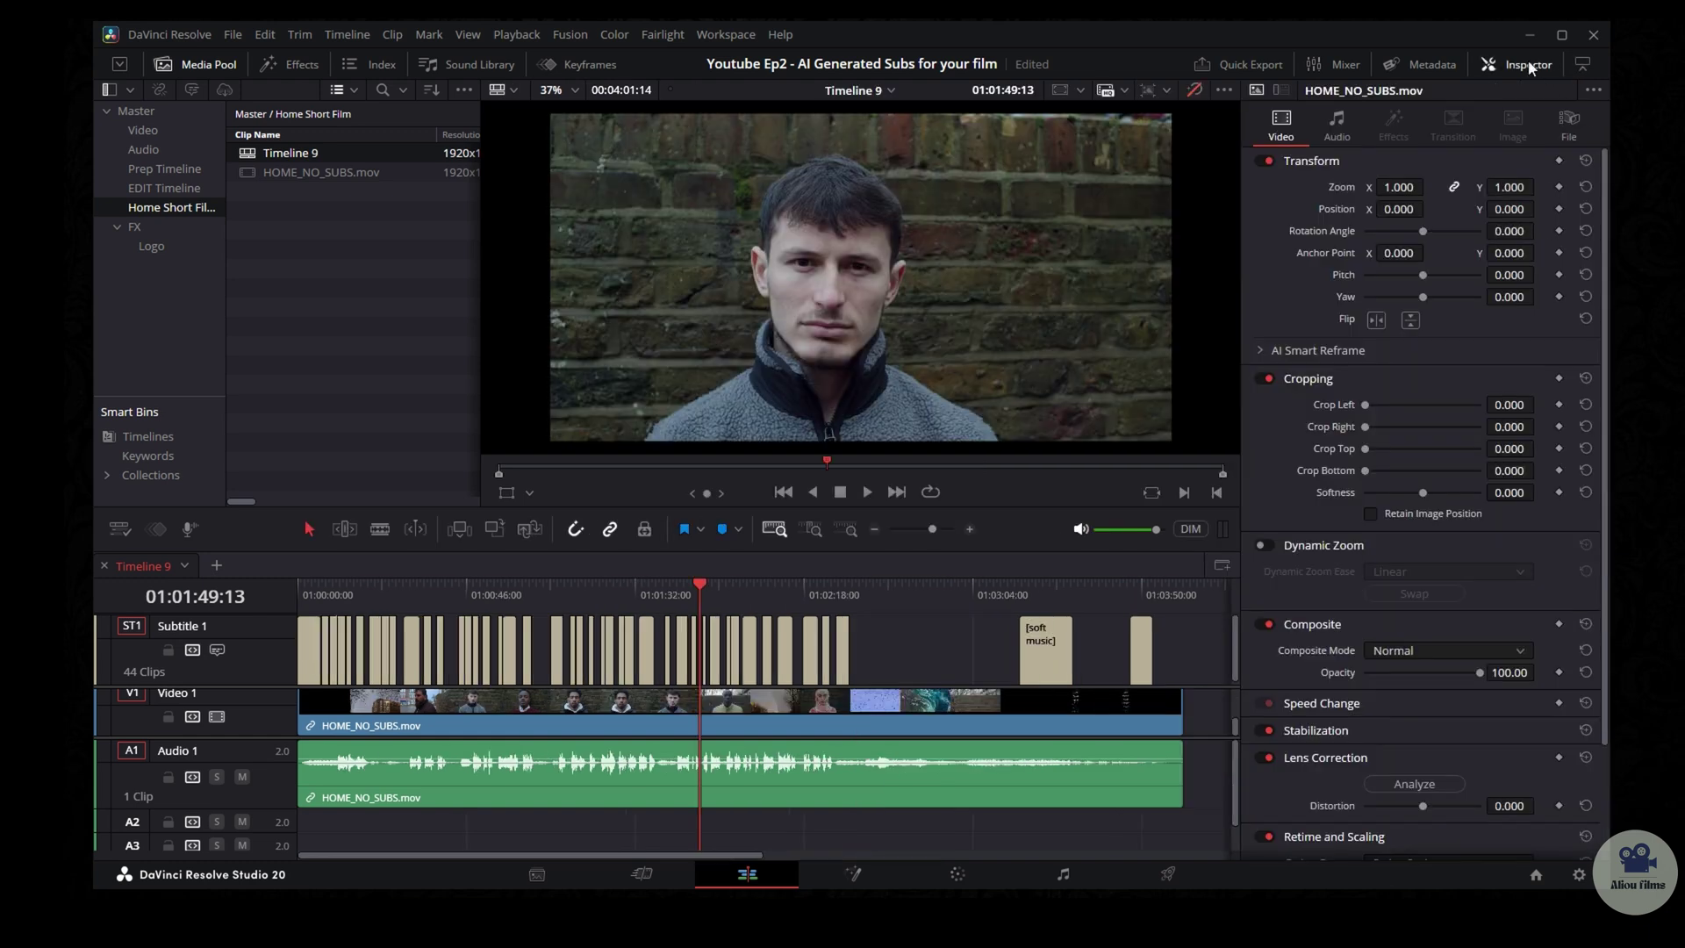
left_click(647, 650)
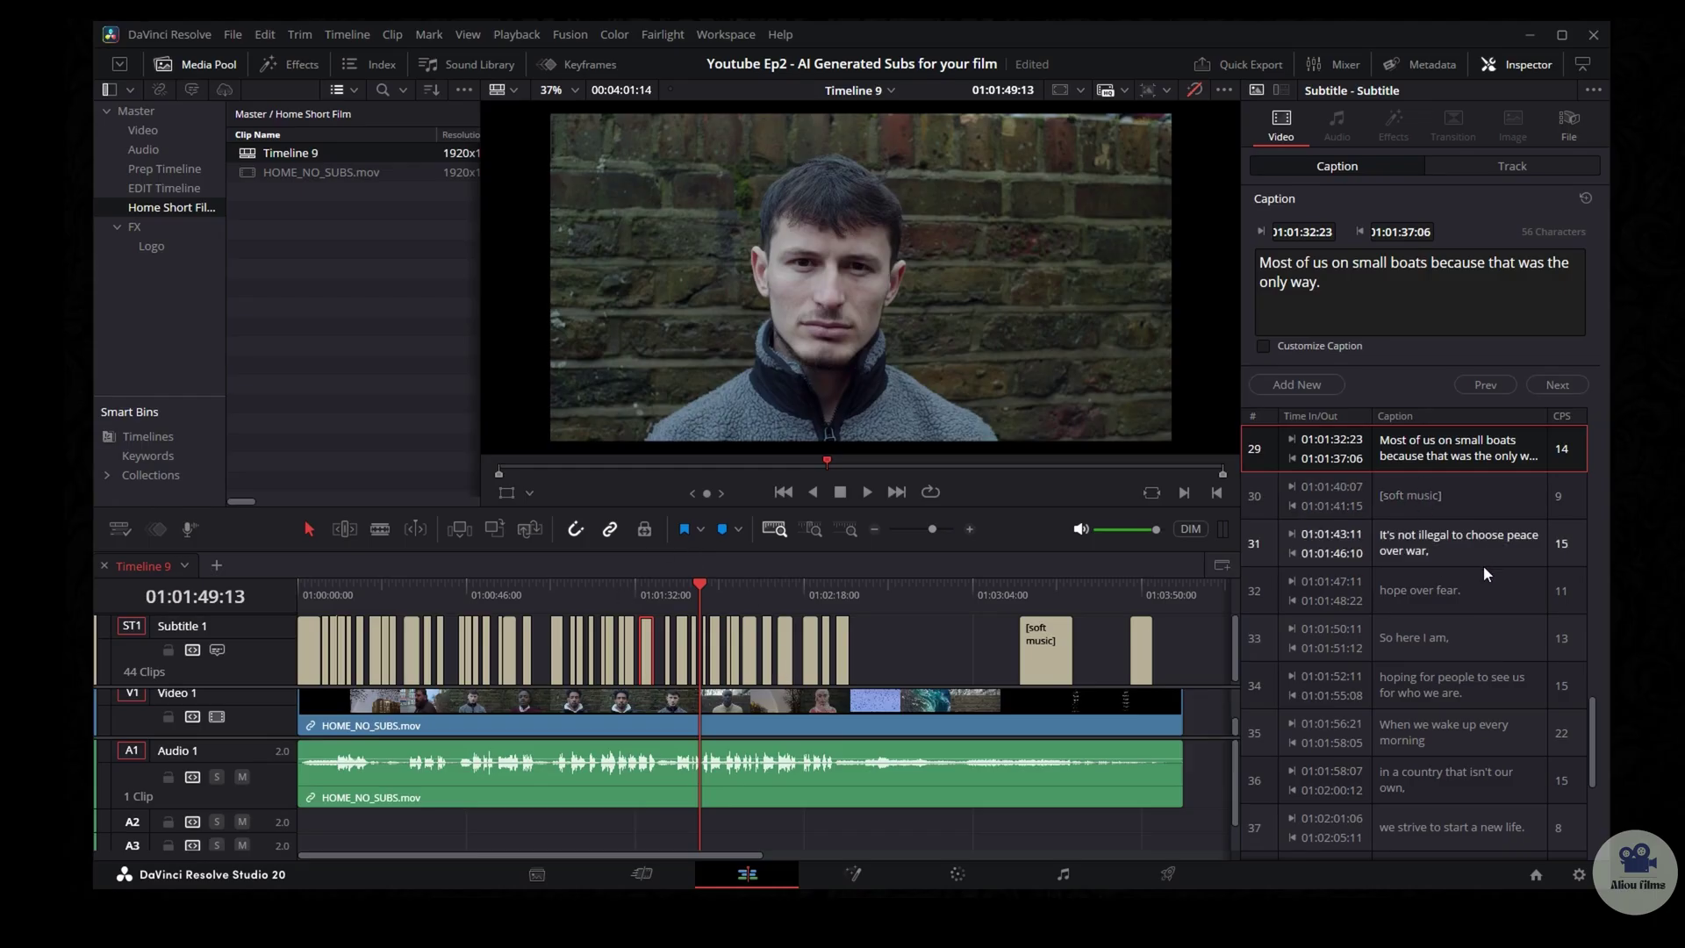
scroll(1485, 570, "up", 4)
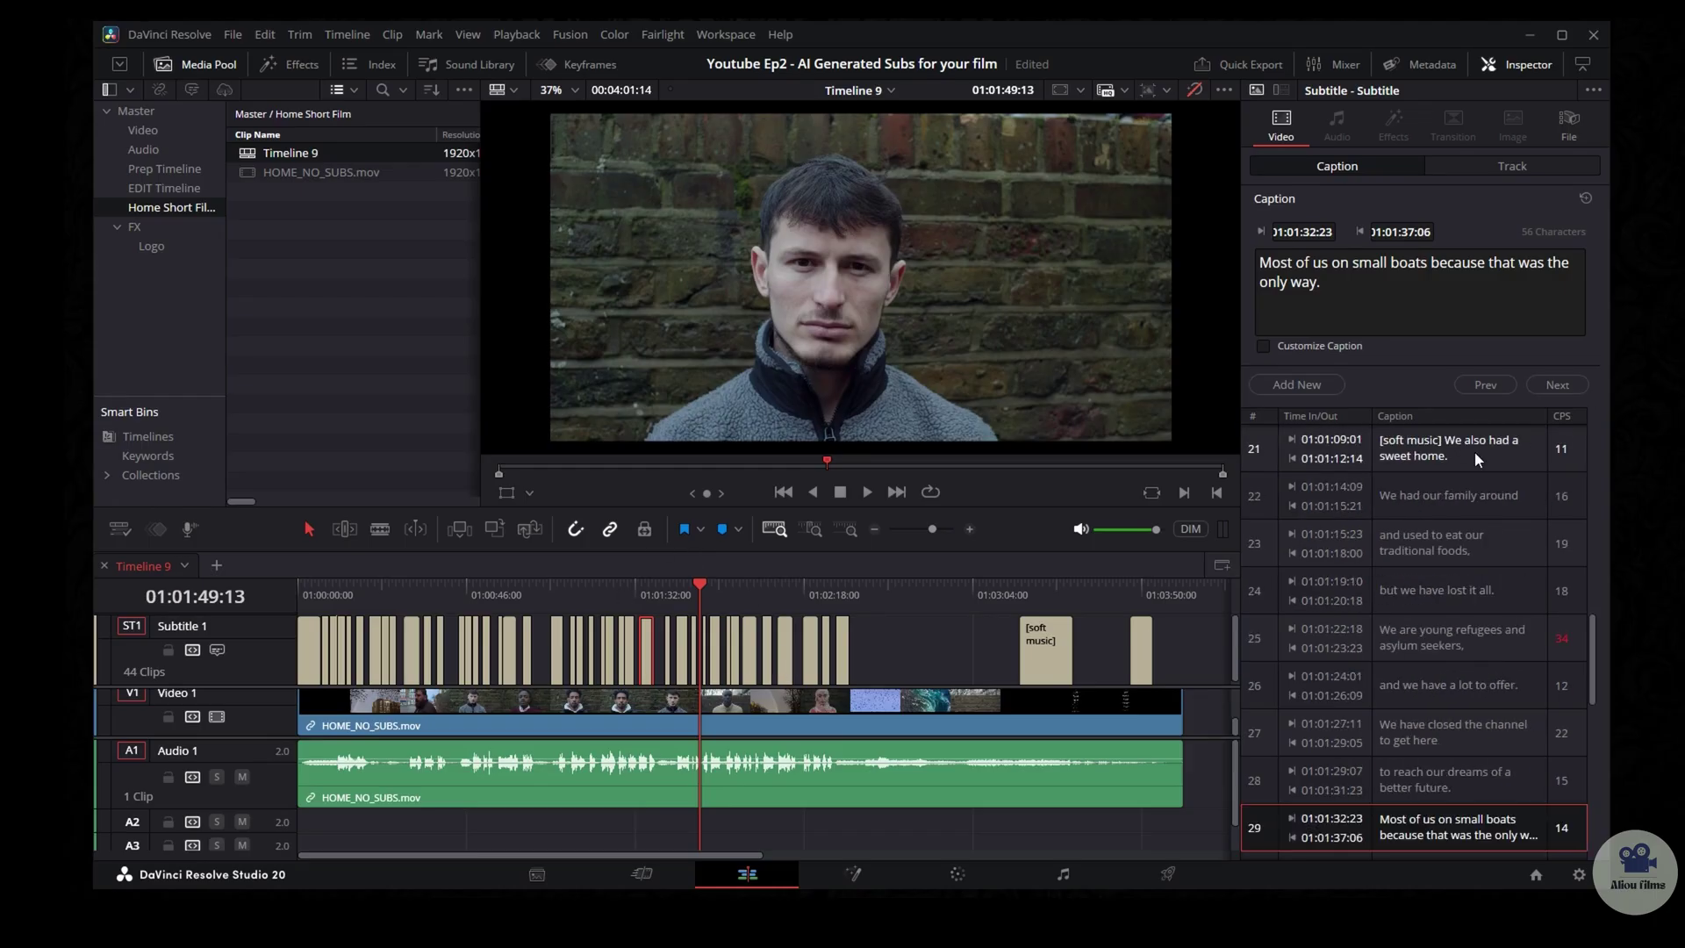
left_click(1474, 451)
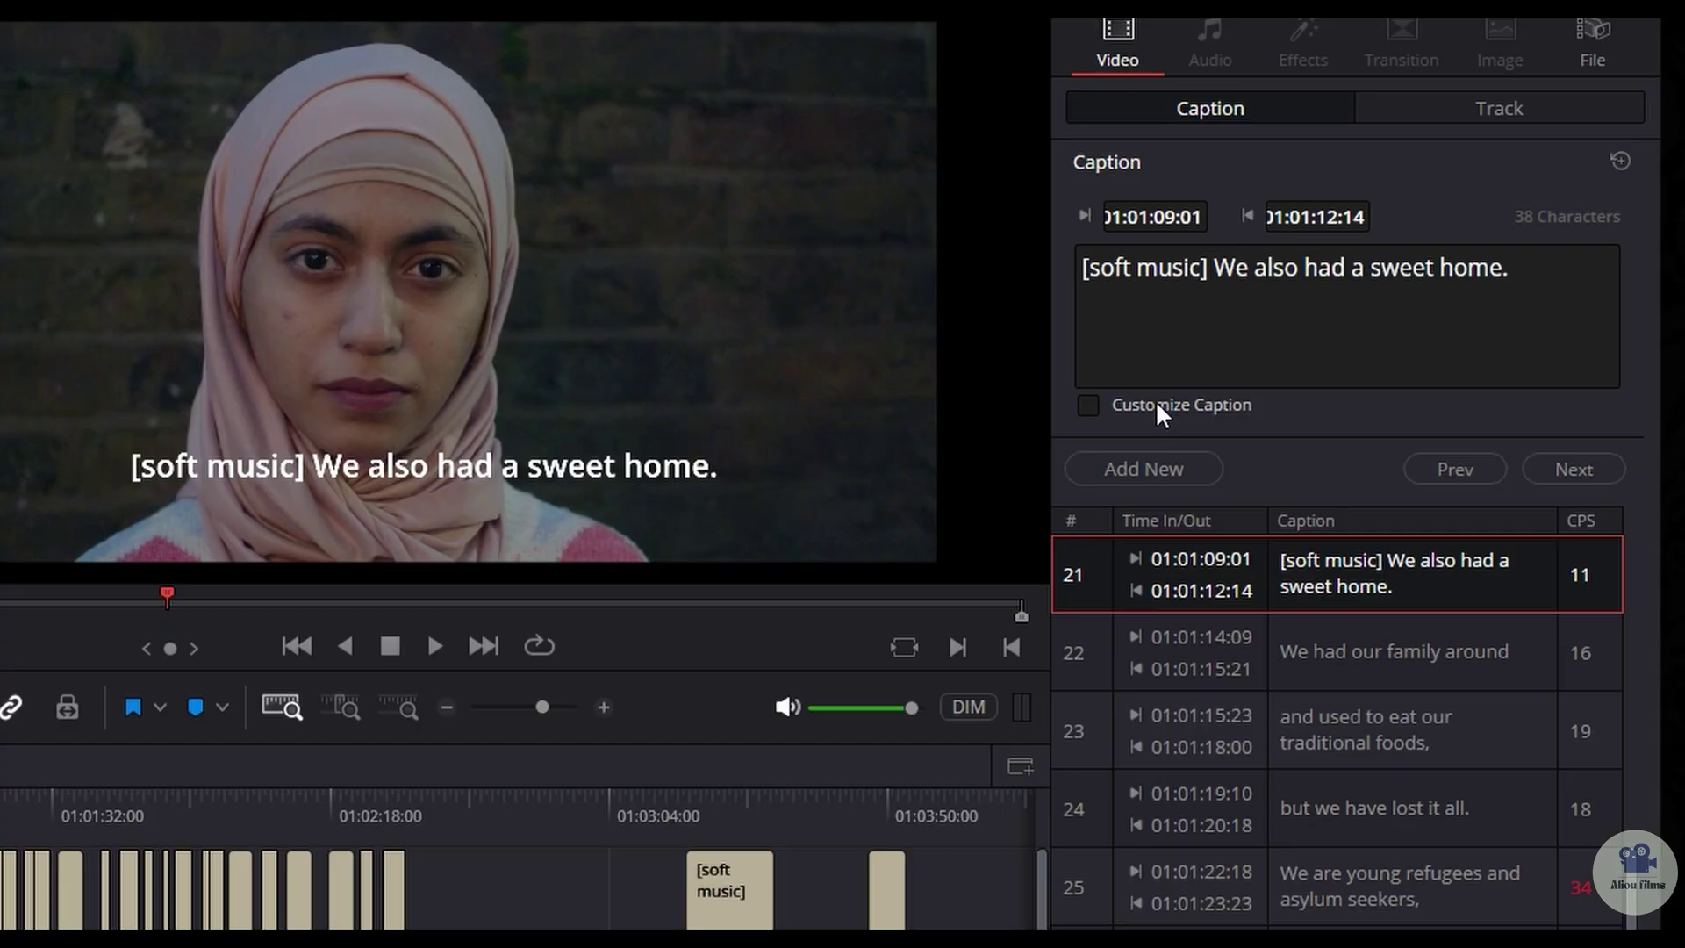
left_click(1173, 278)
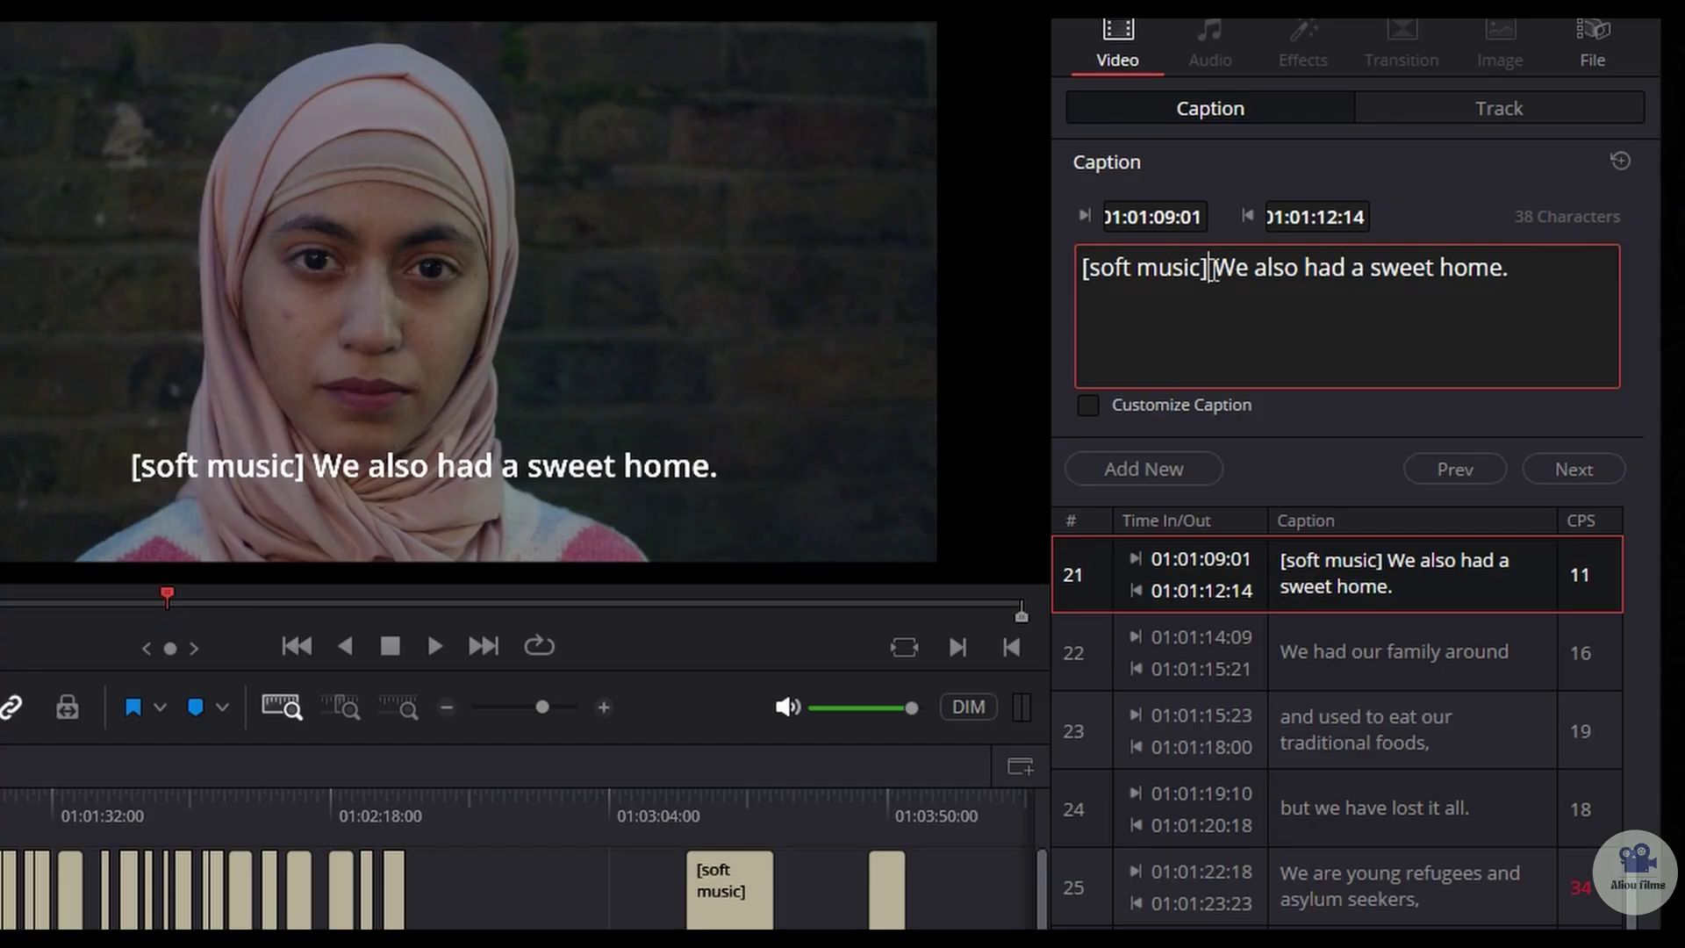
left_click_drag(1212, 268, 1025, 273)
key("BackSpace")
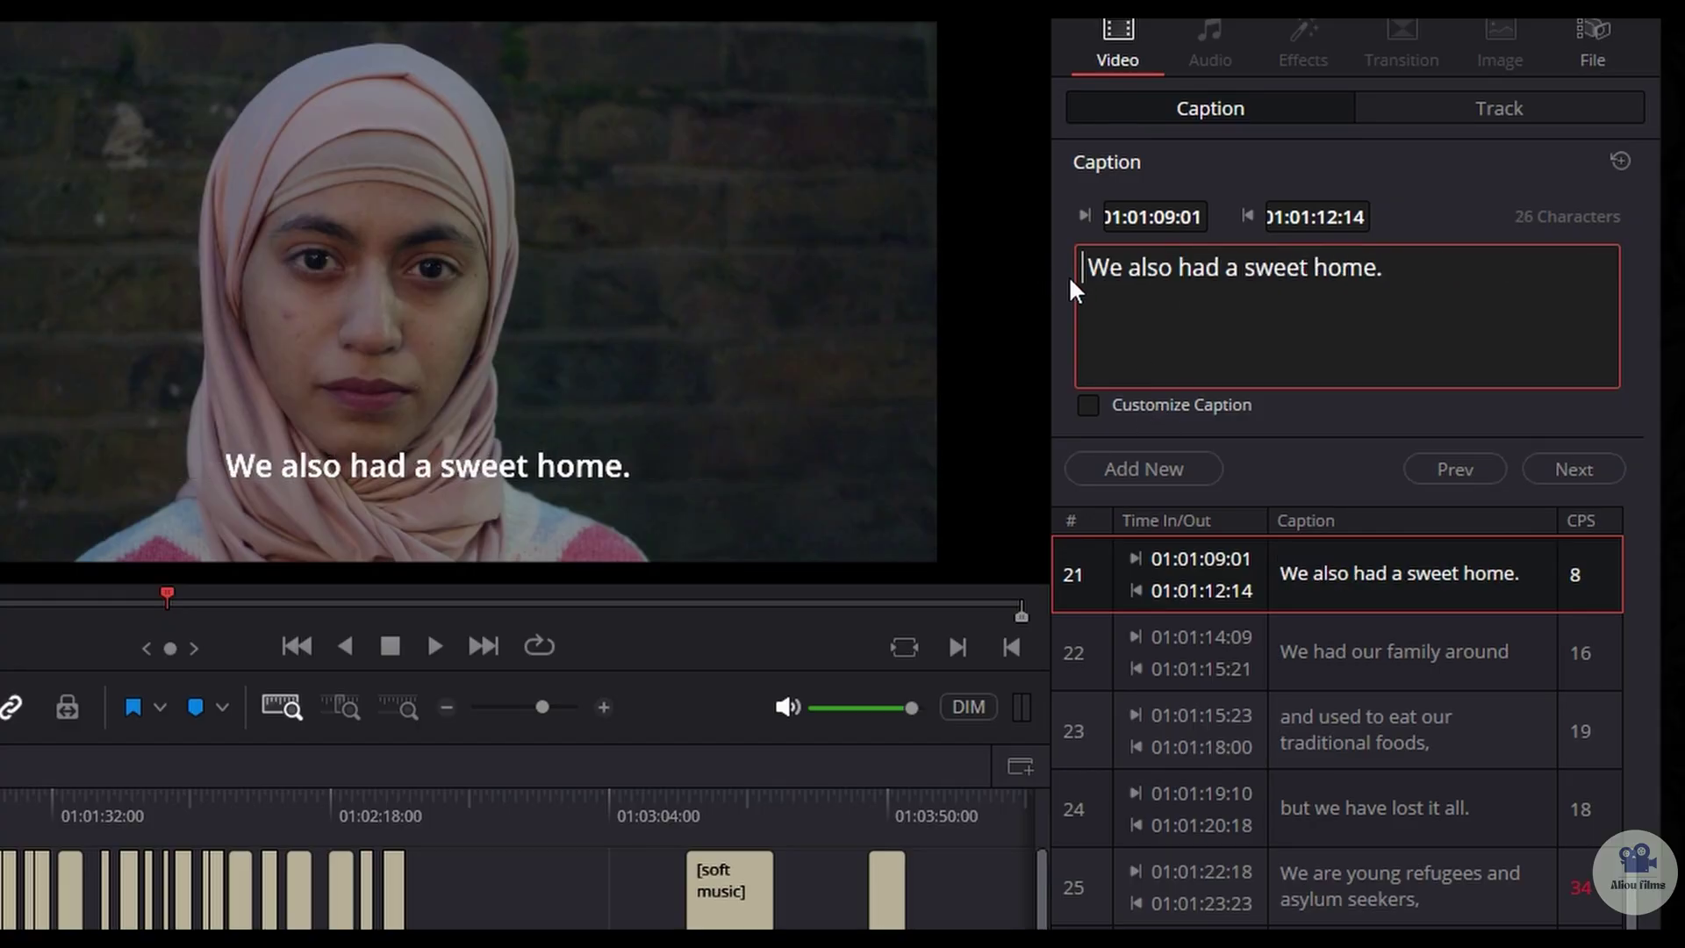
key("Delete")
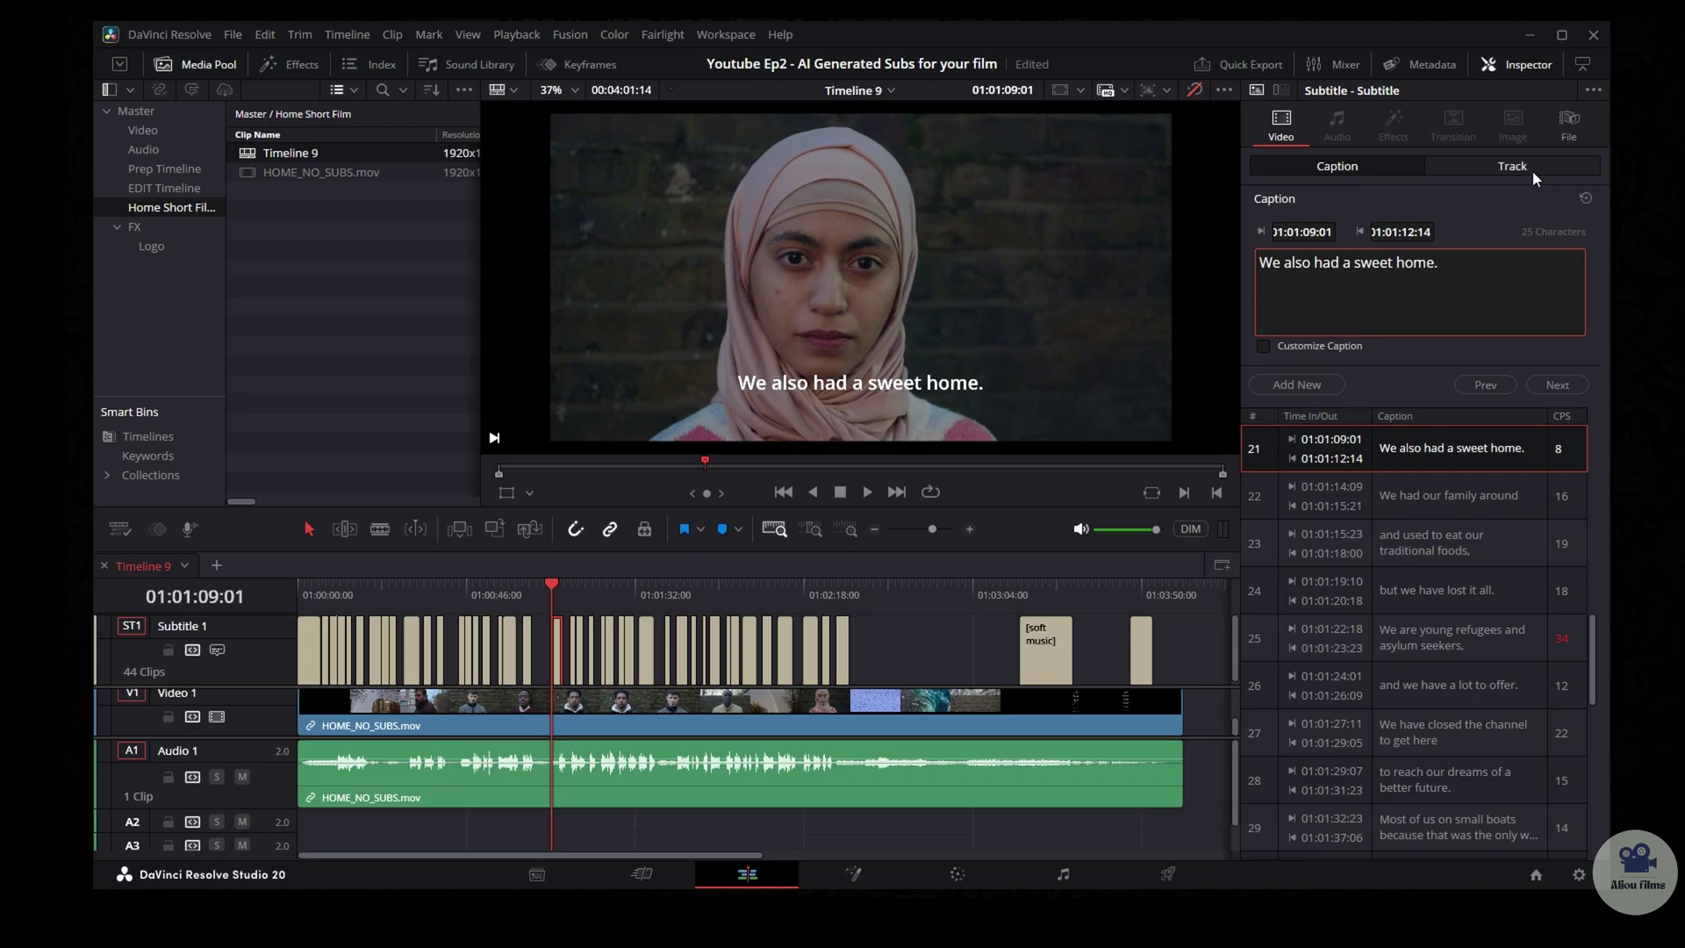
Step: Set the subtitle track's text colour to yellow (#ffff00) and preview it on other shots
left_click(1527, 168)
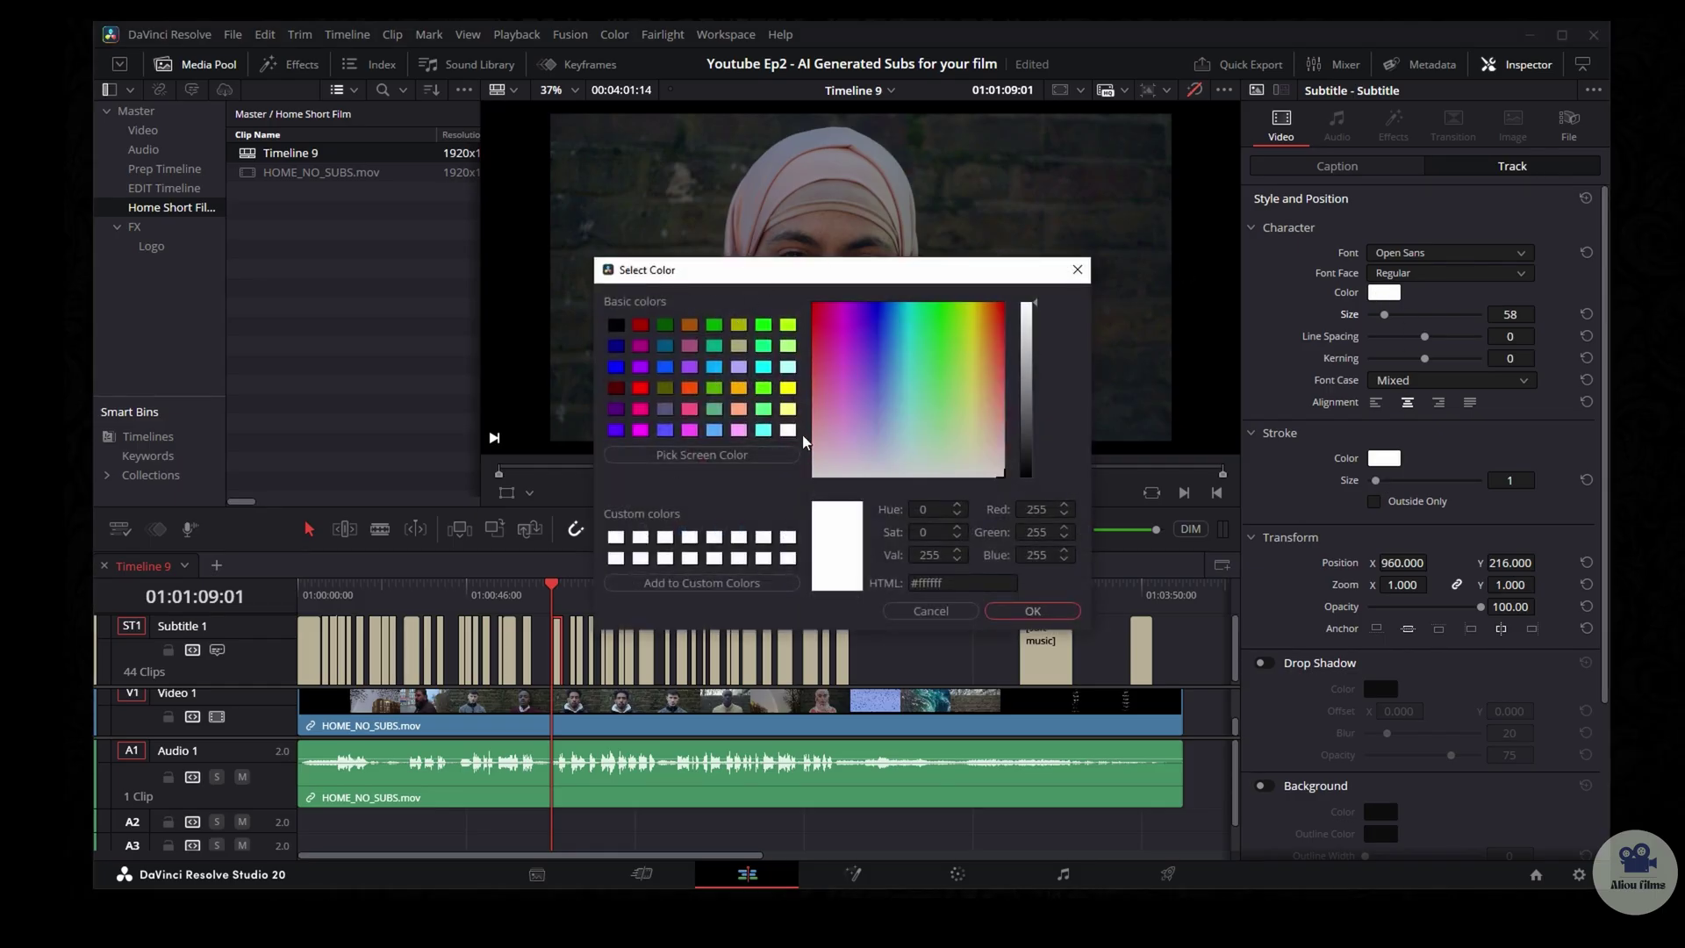
left_click(788, 387)
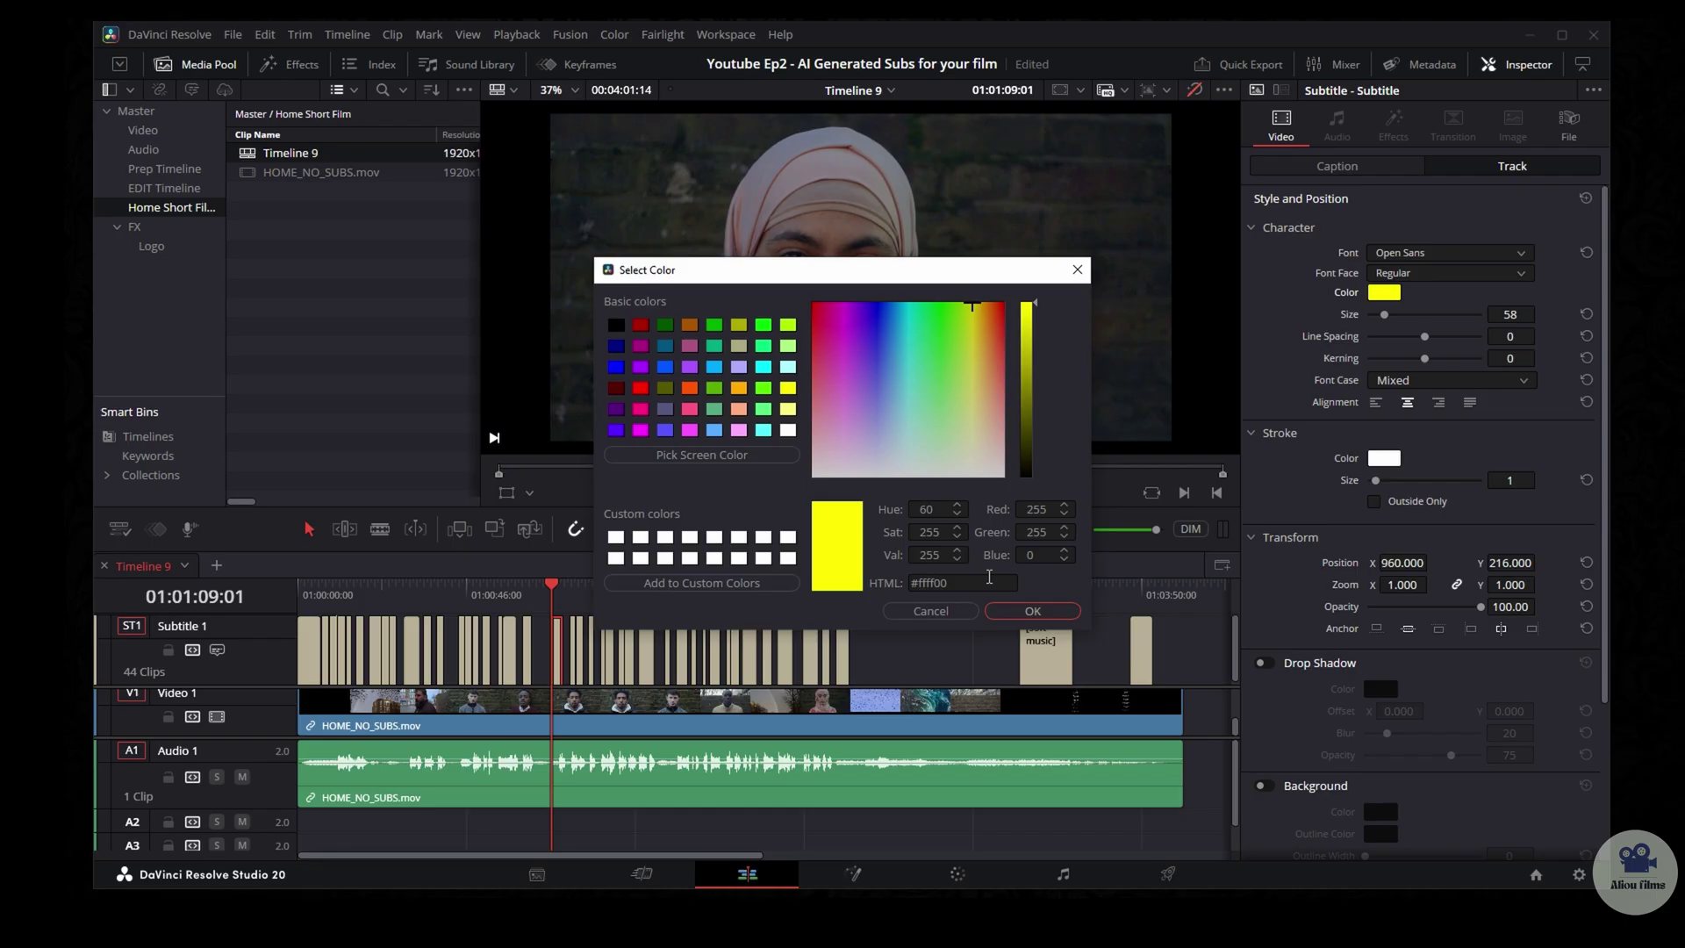
left_click(1032, 611)
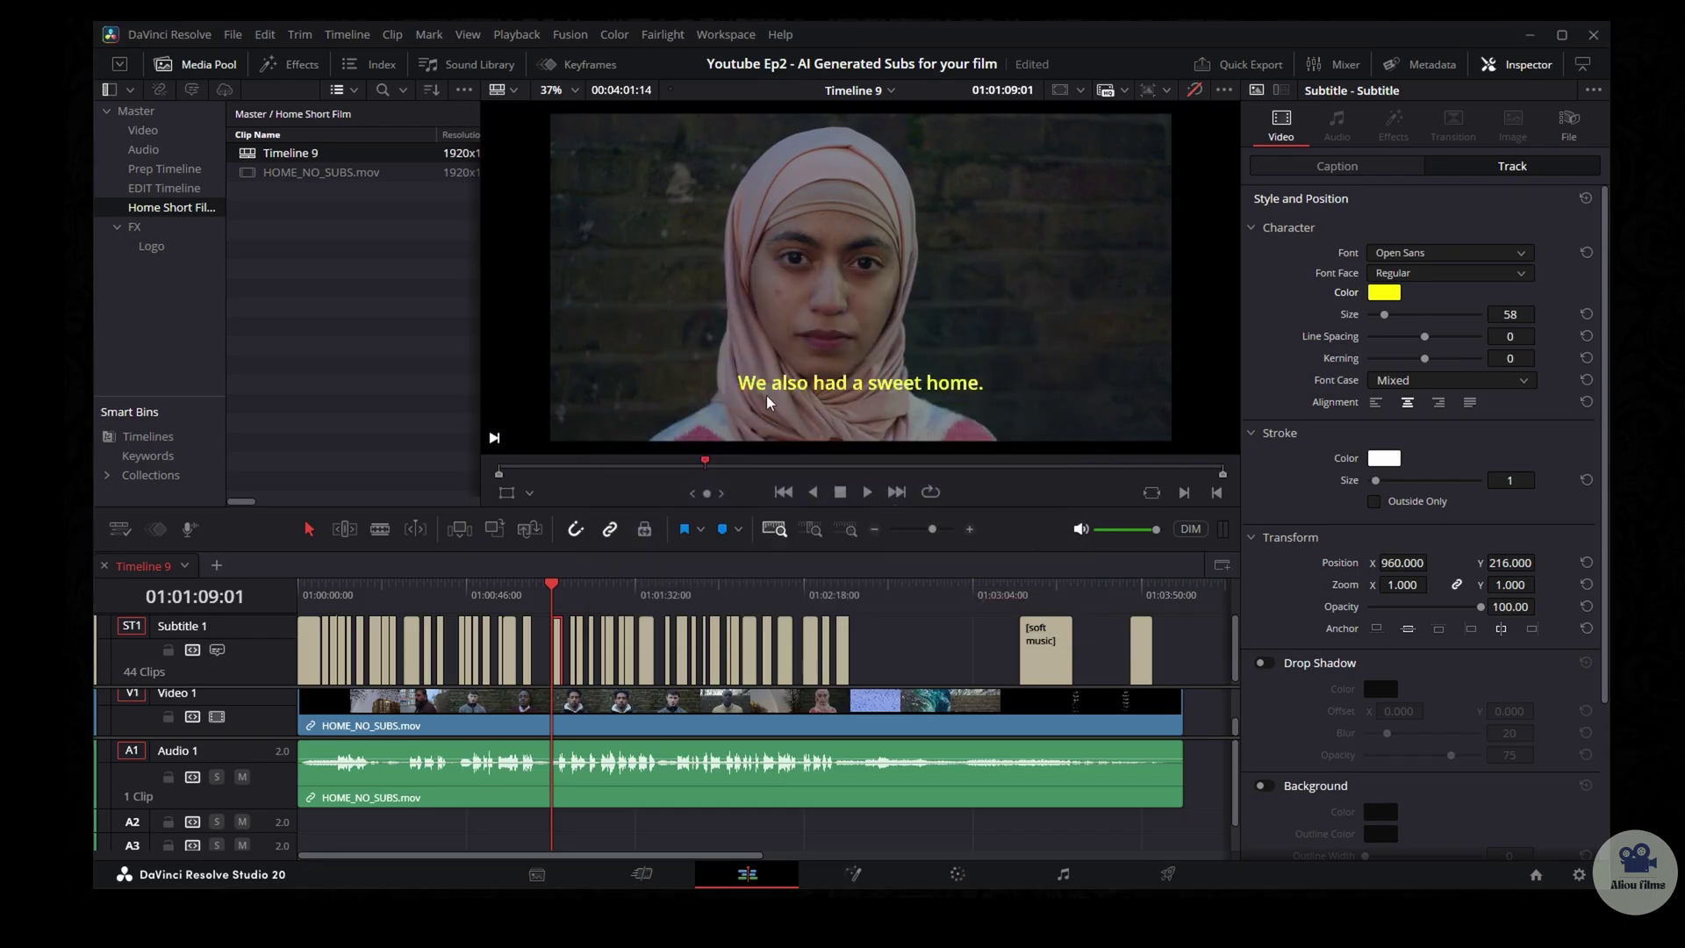
mouse_move(568, 595)
left_mouse_down()
mouse_move(741, 604)
mouse_move(551, 612)
left_mouse_up()
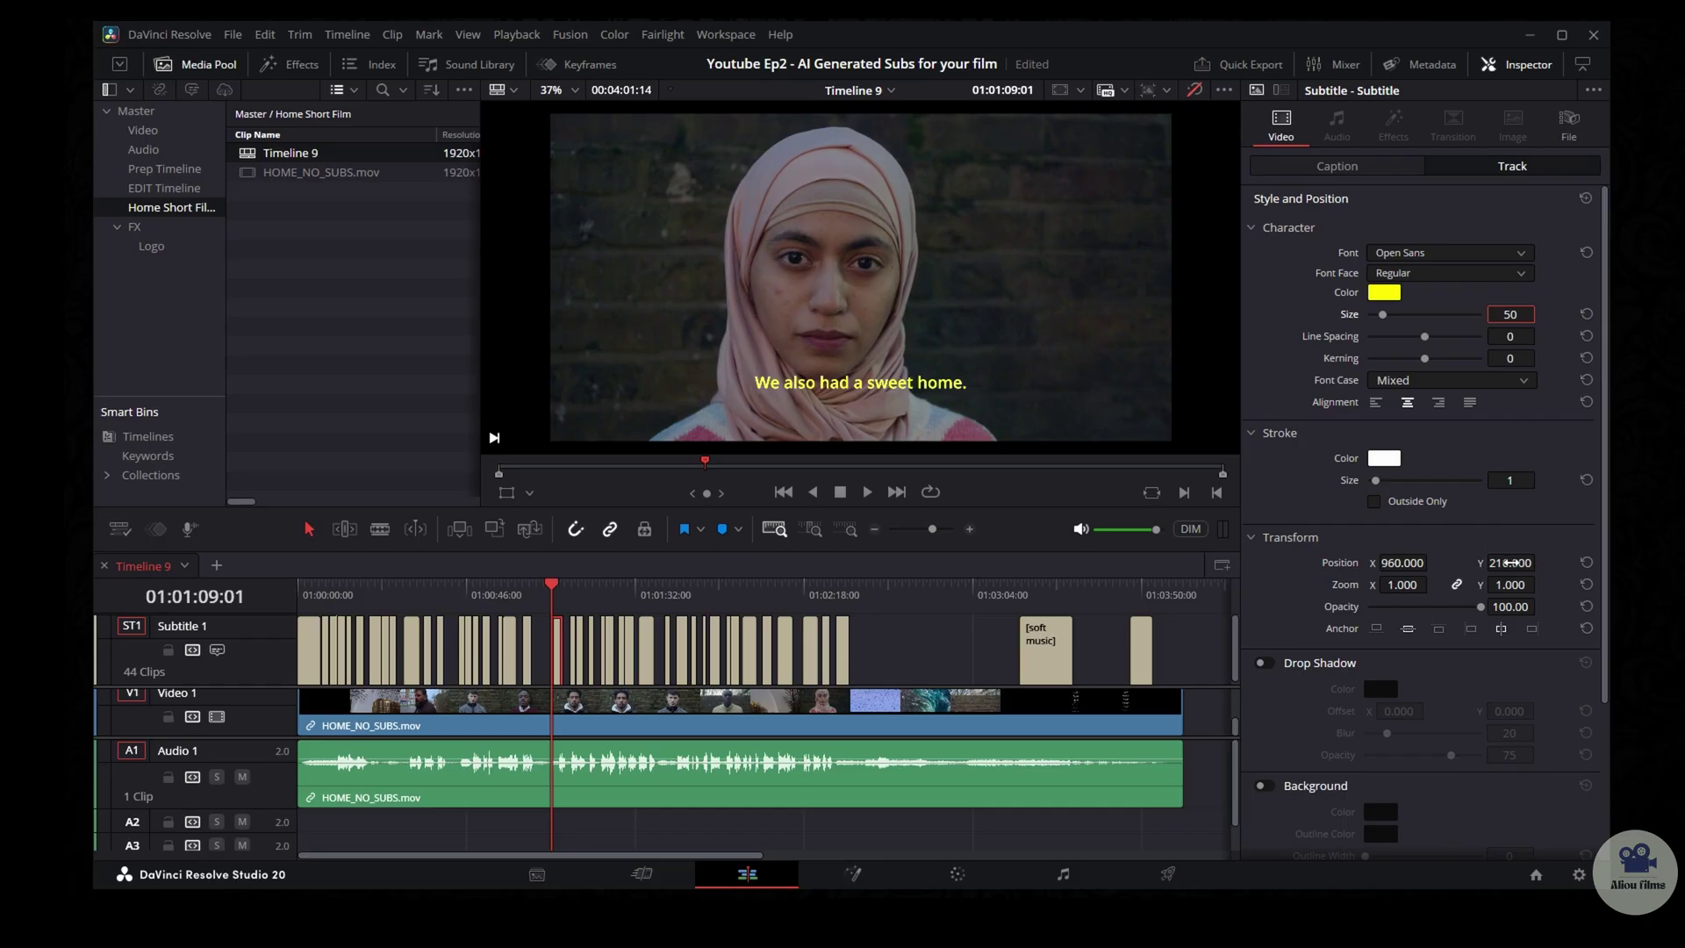
Step: Lower the subtitles to Position Y 130 and check their placement across the film
left_click_drag(1509, 562, 1436, 563)
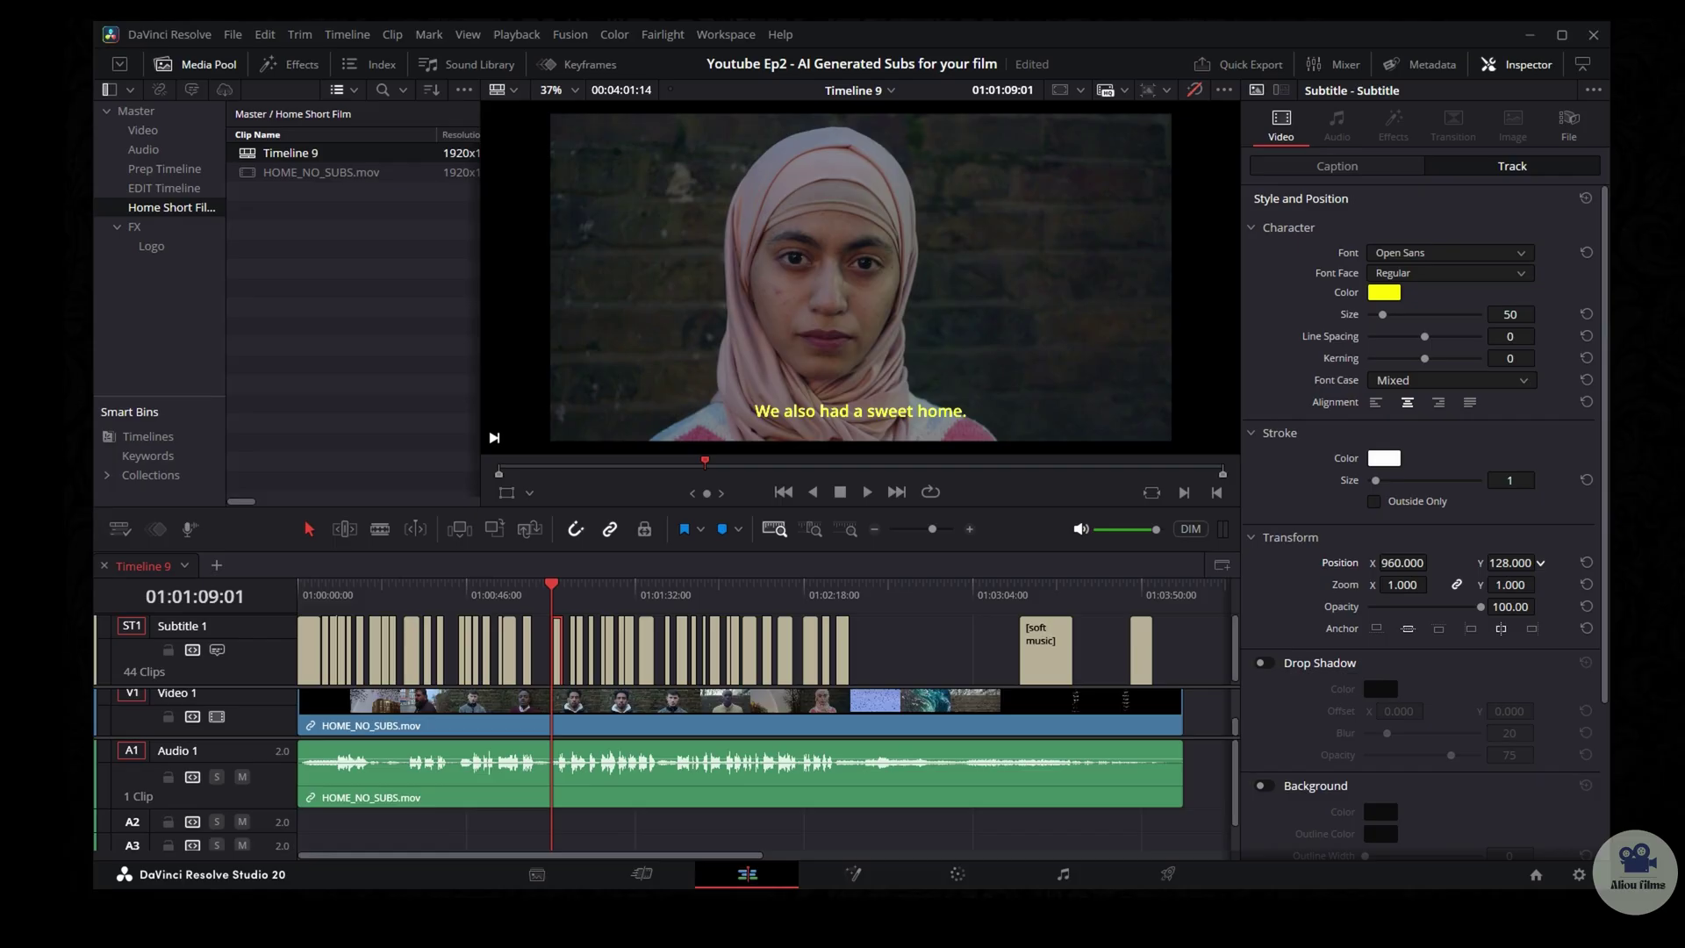
left_click_drag(1540, 562, 1540, 561)
left_click_drag(568, 599, 483, 626)
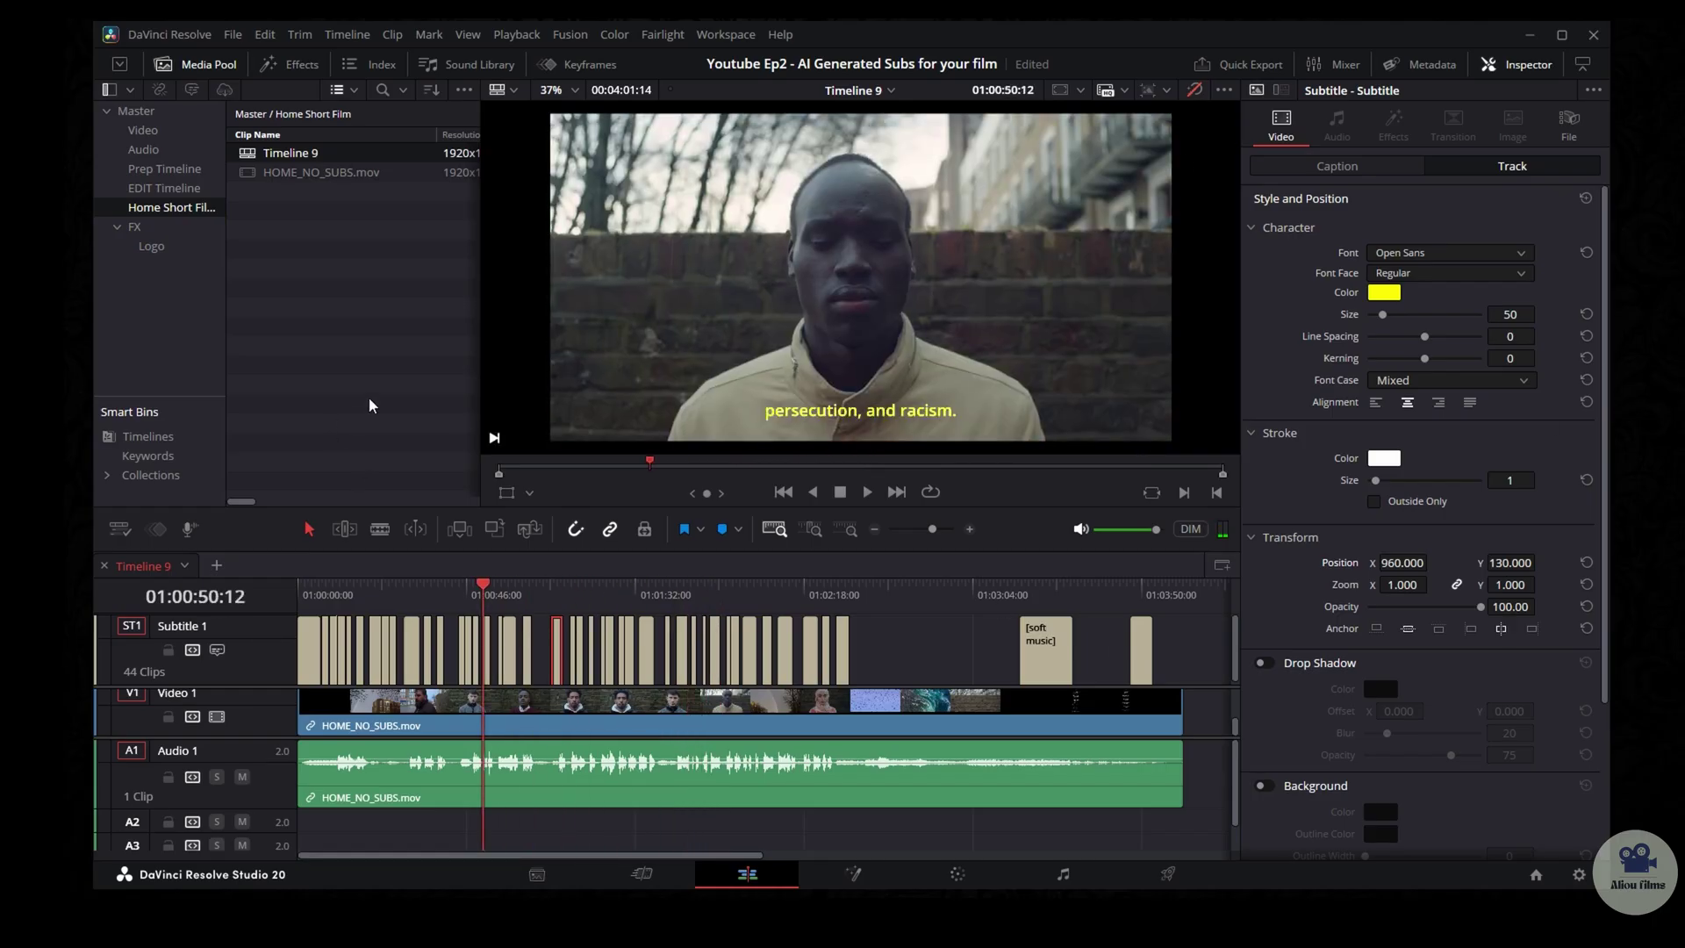
Step: Jump to caption 25, zoom the timeline in around it, and play the section
left_click(1374, 168)
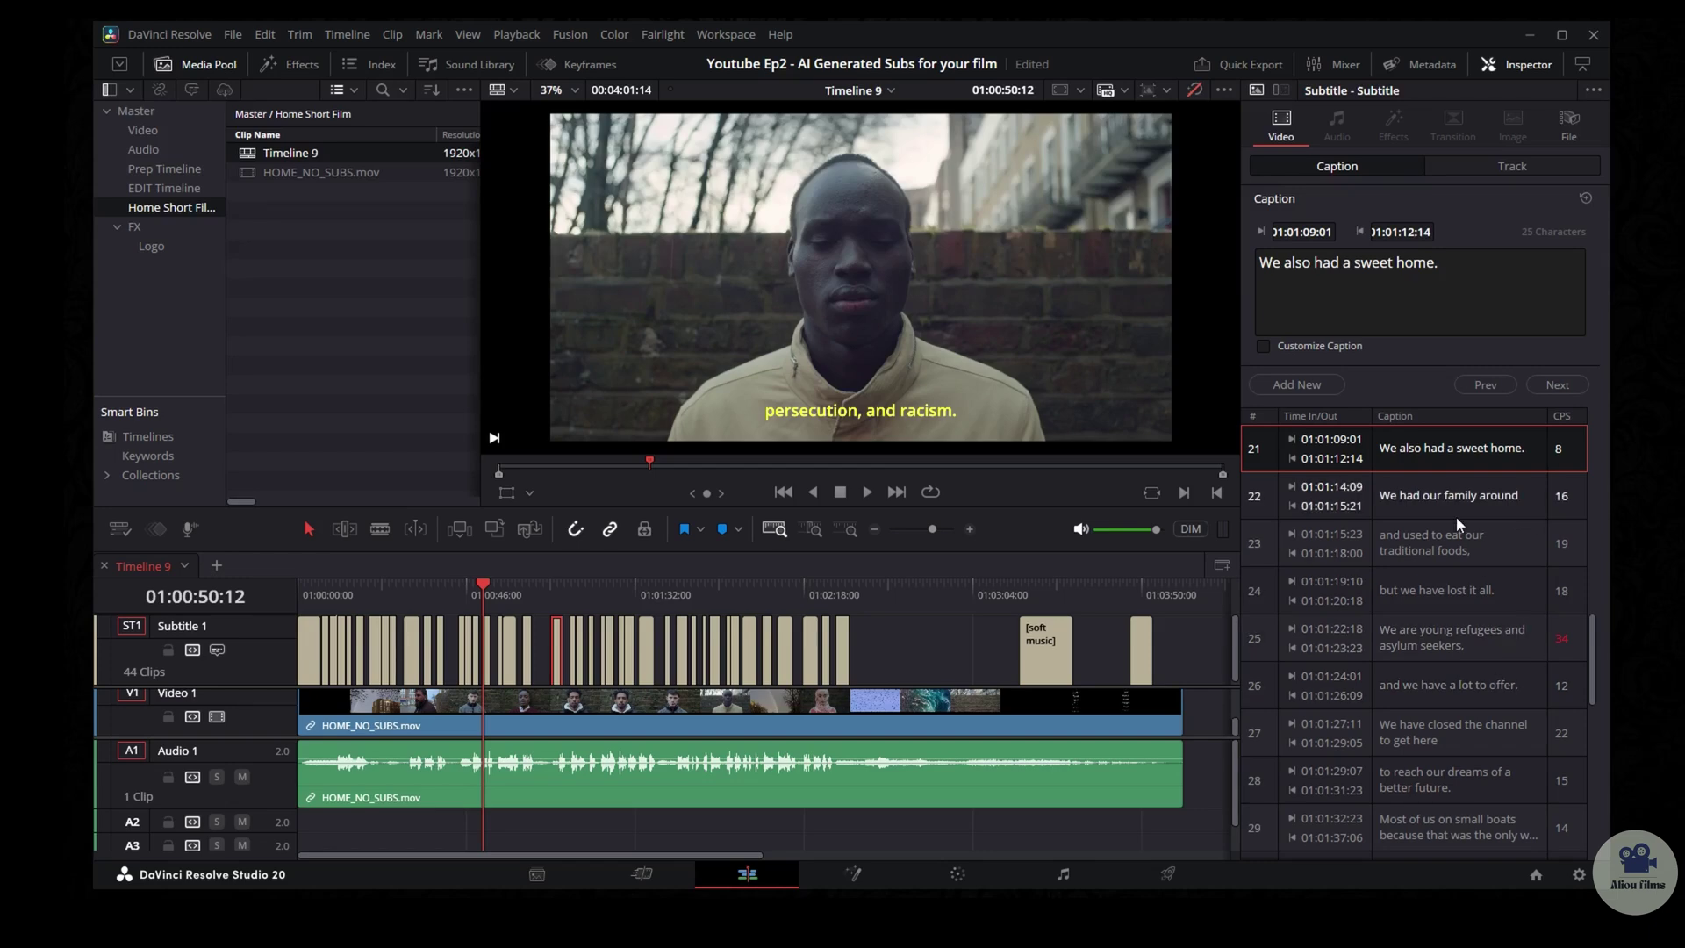
left_click(1490, 643)
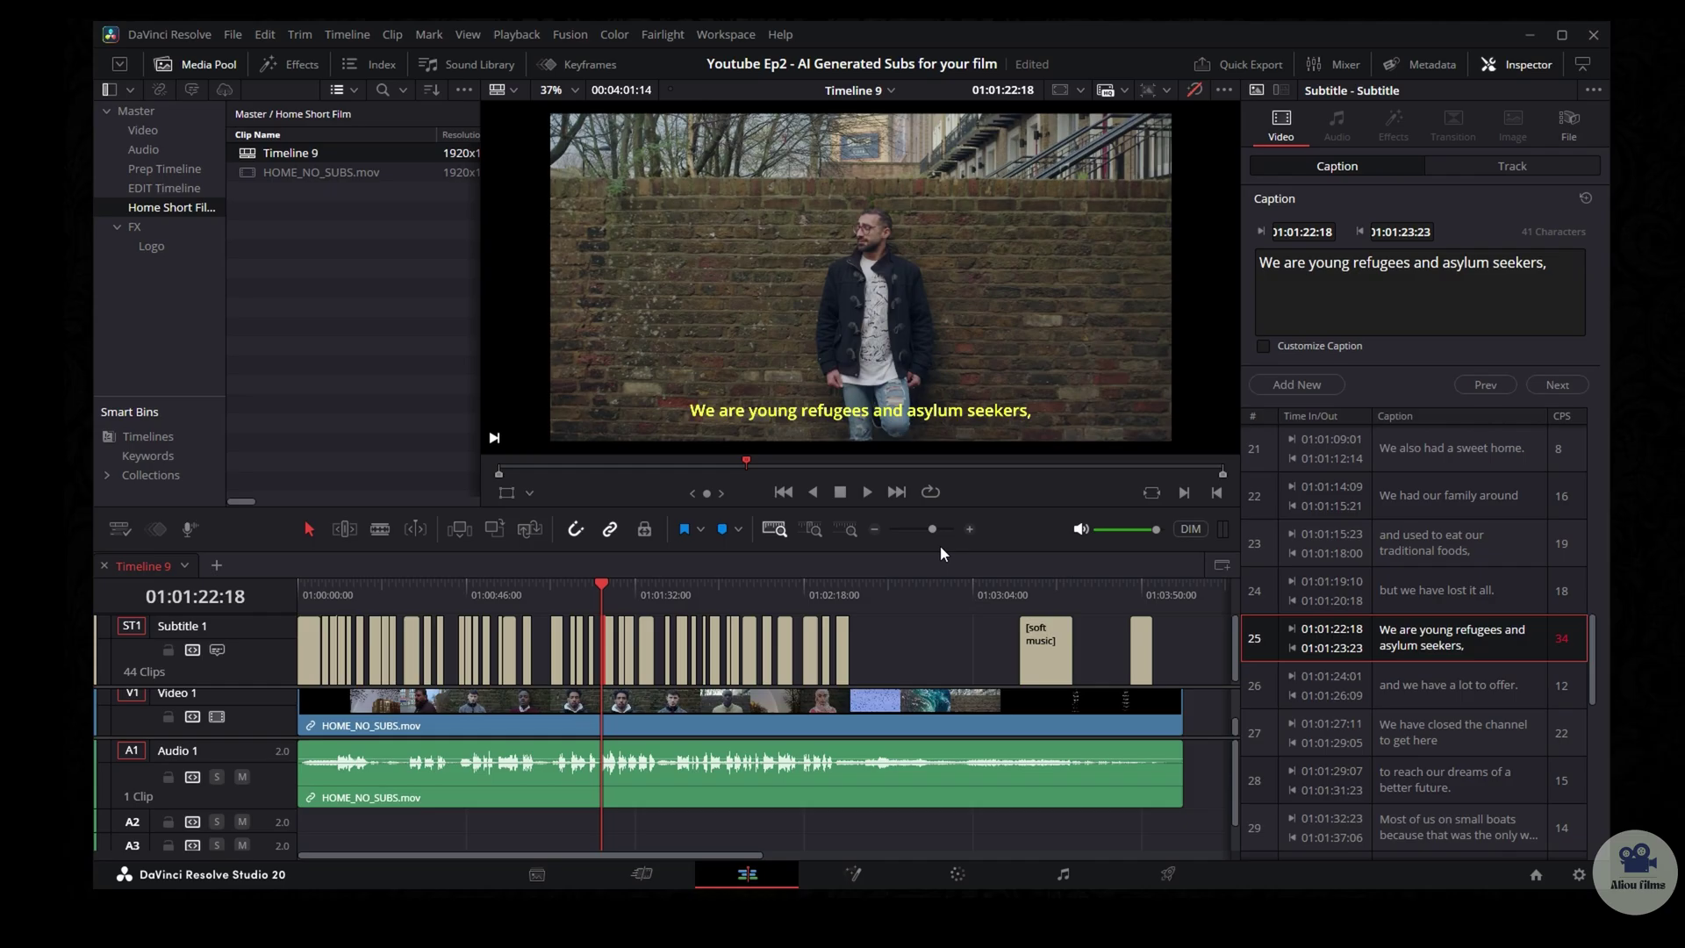
left_click(971, 530)
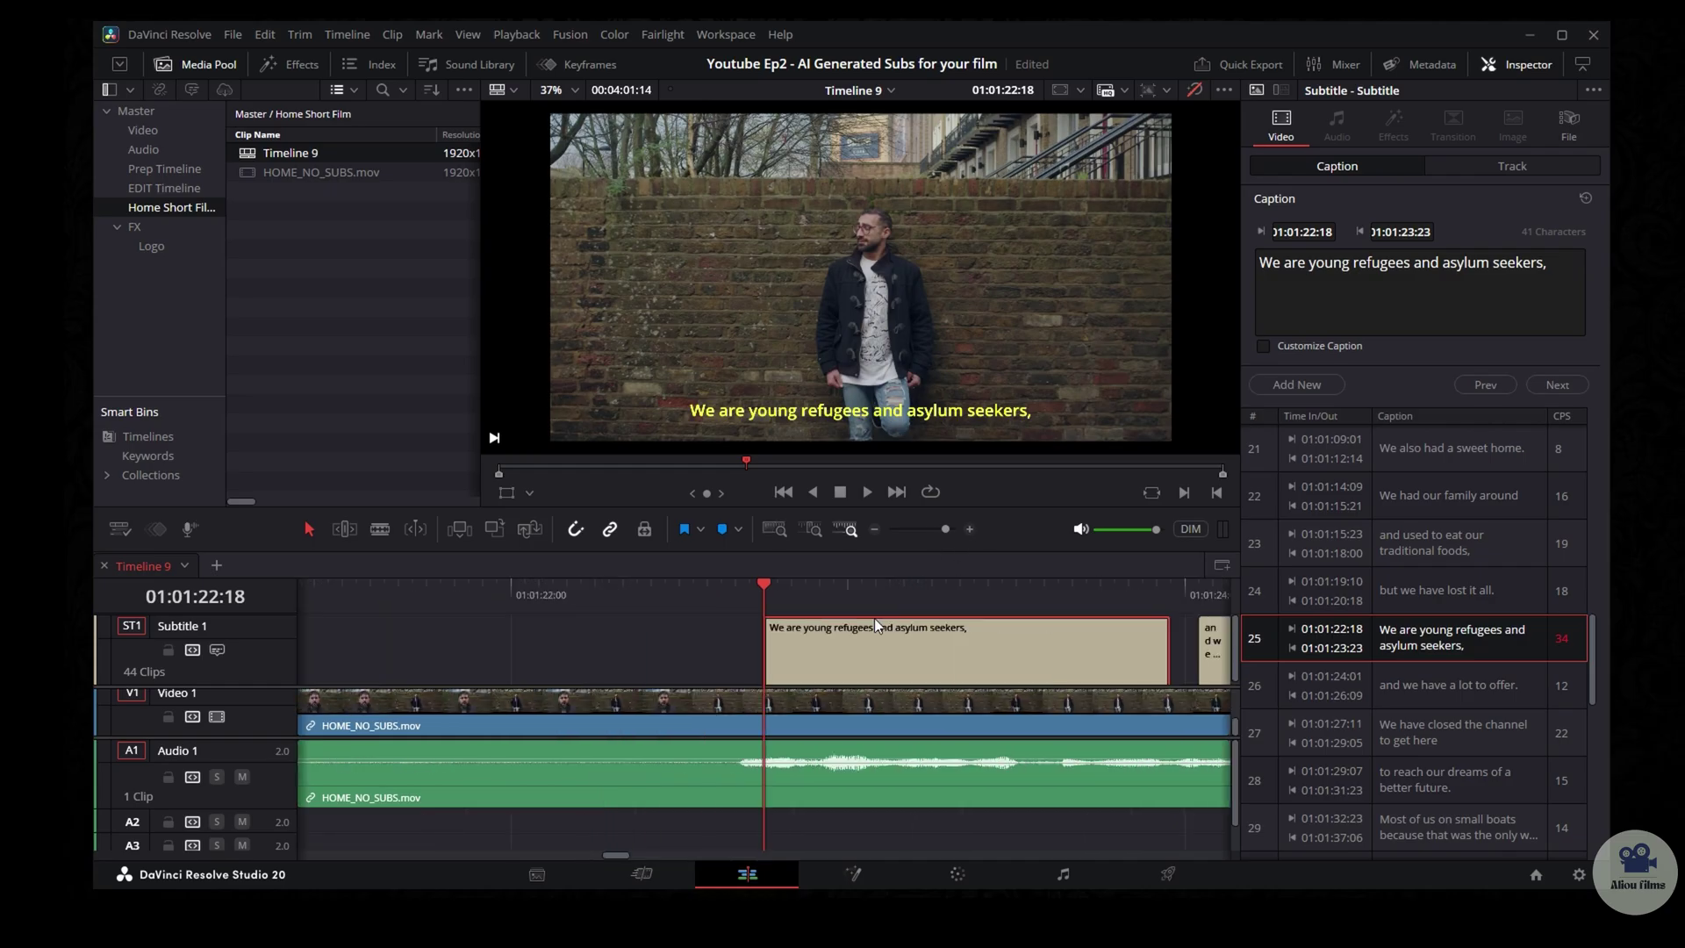
key("space")
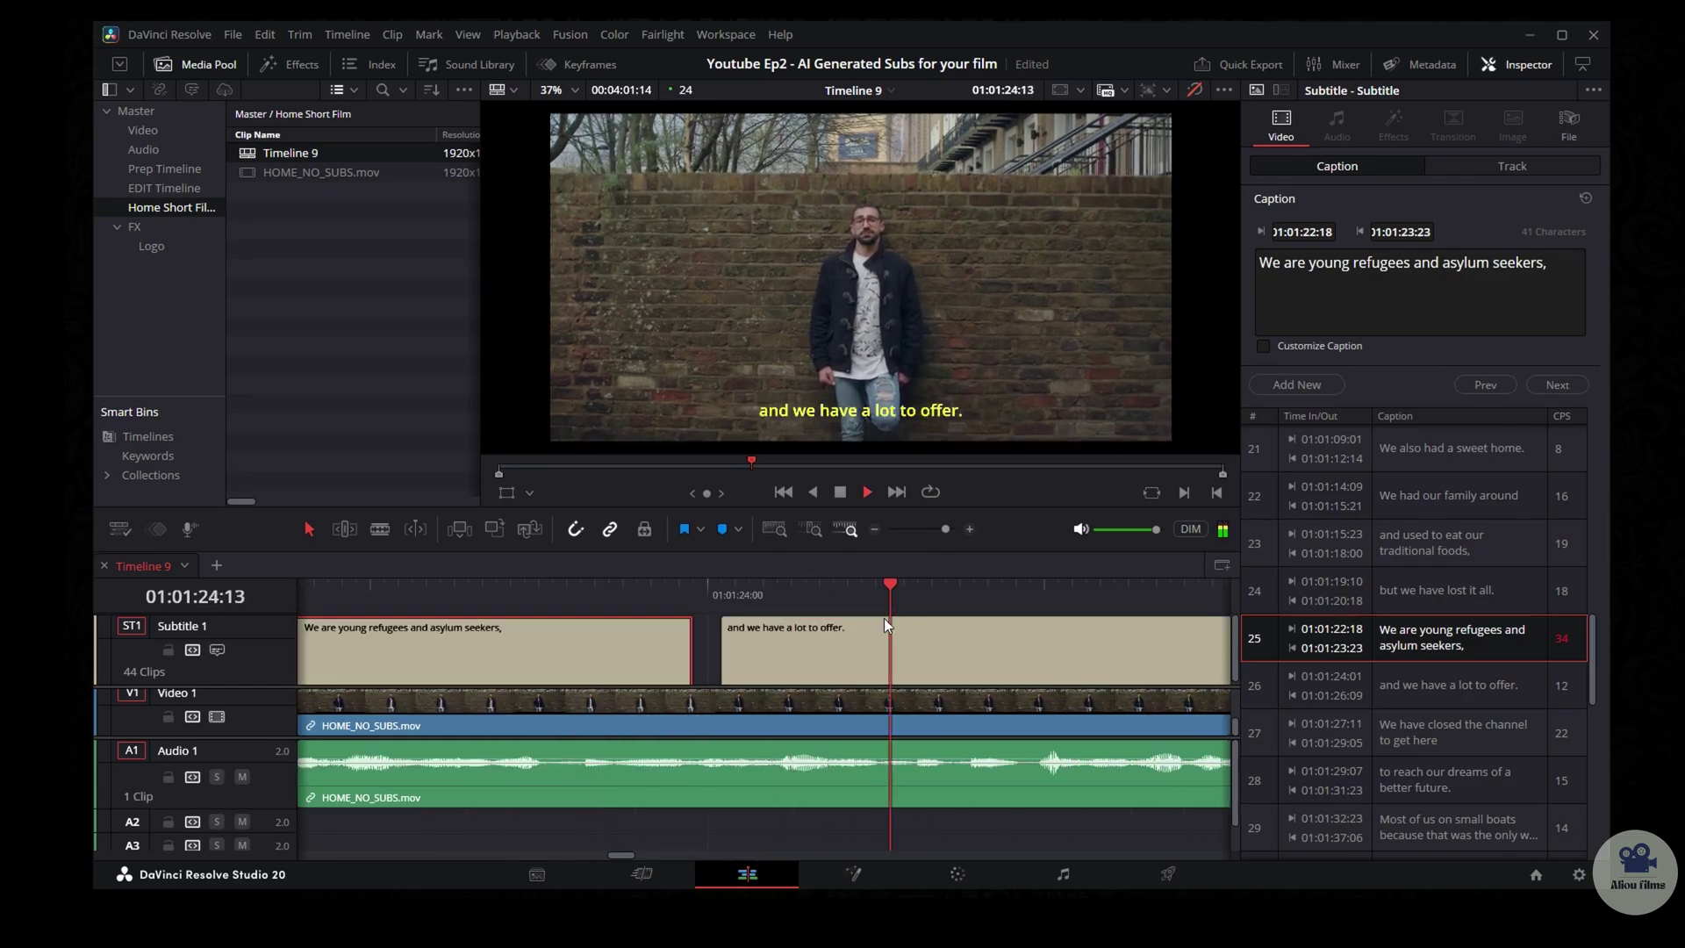
key("space")
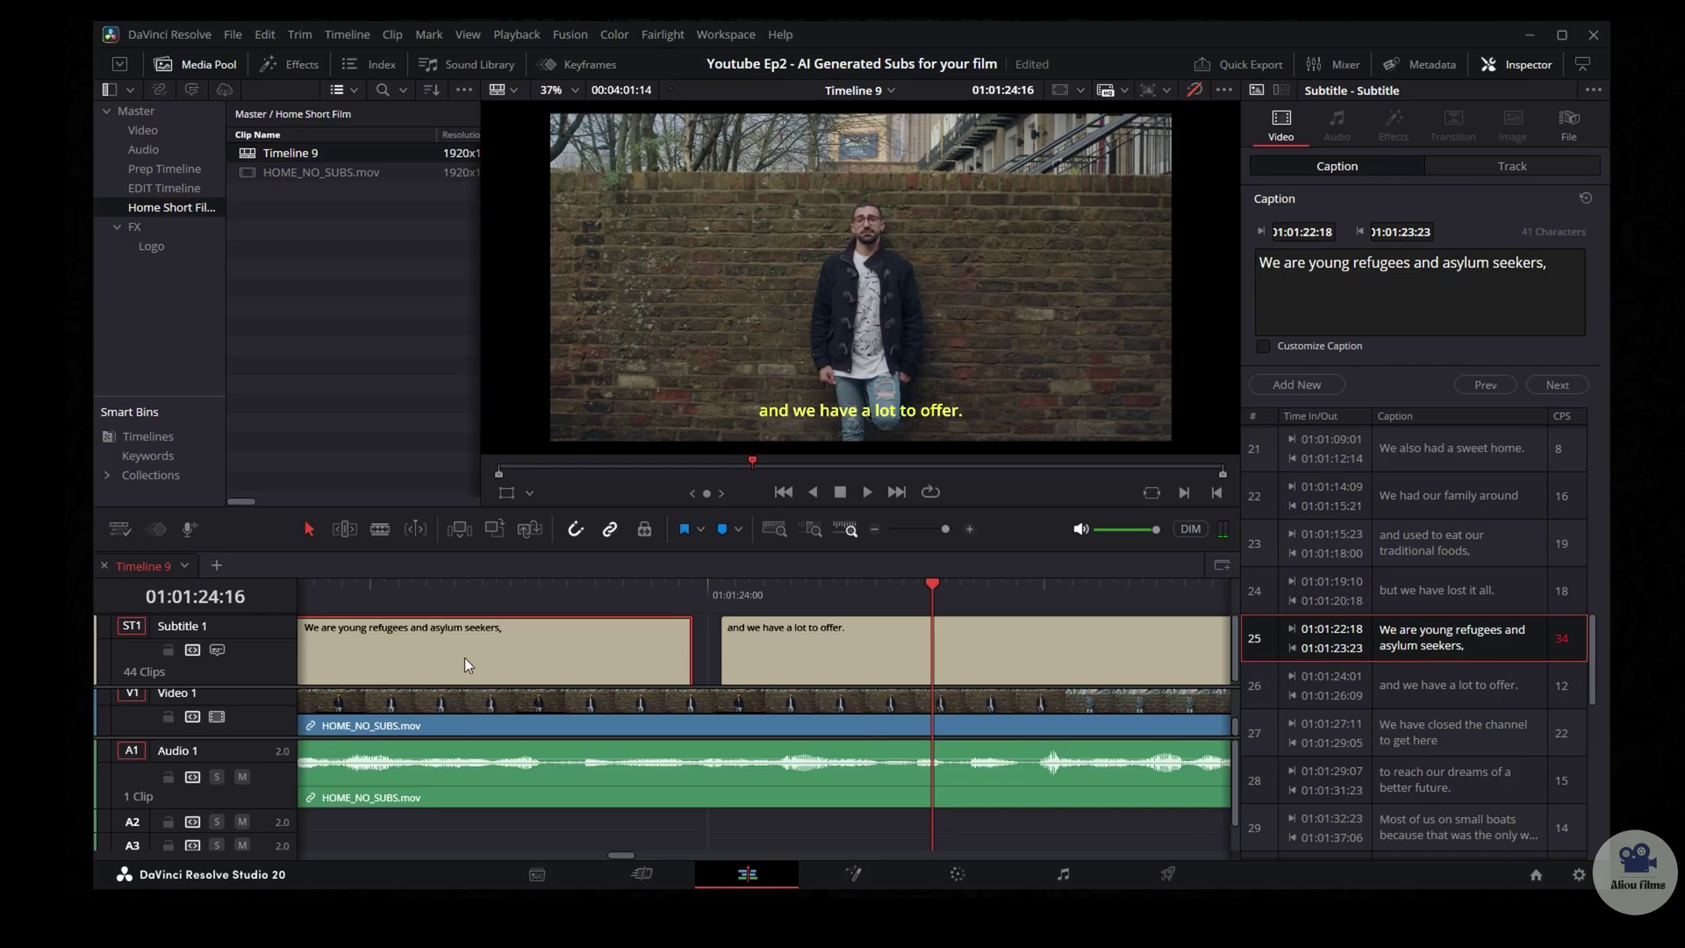
Step: Extend the refugees subtitle so 'and we have a lot to offer.' starts where it ends
left_click(825, 653)
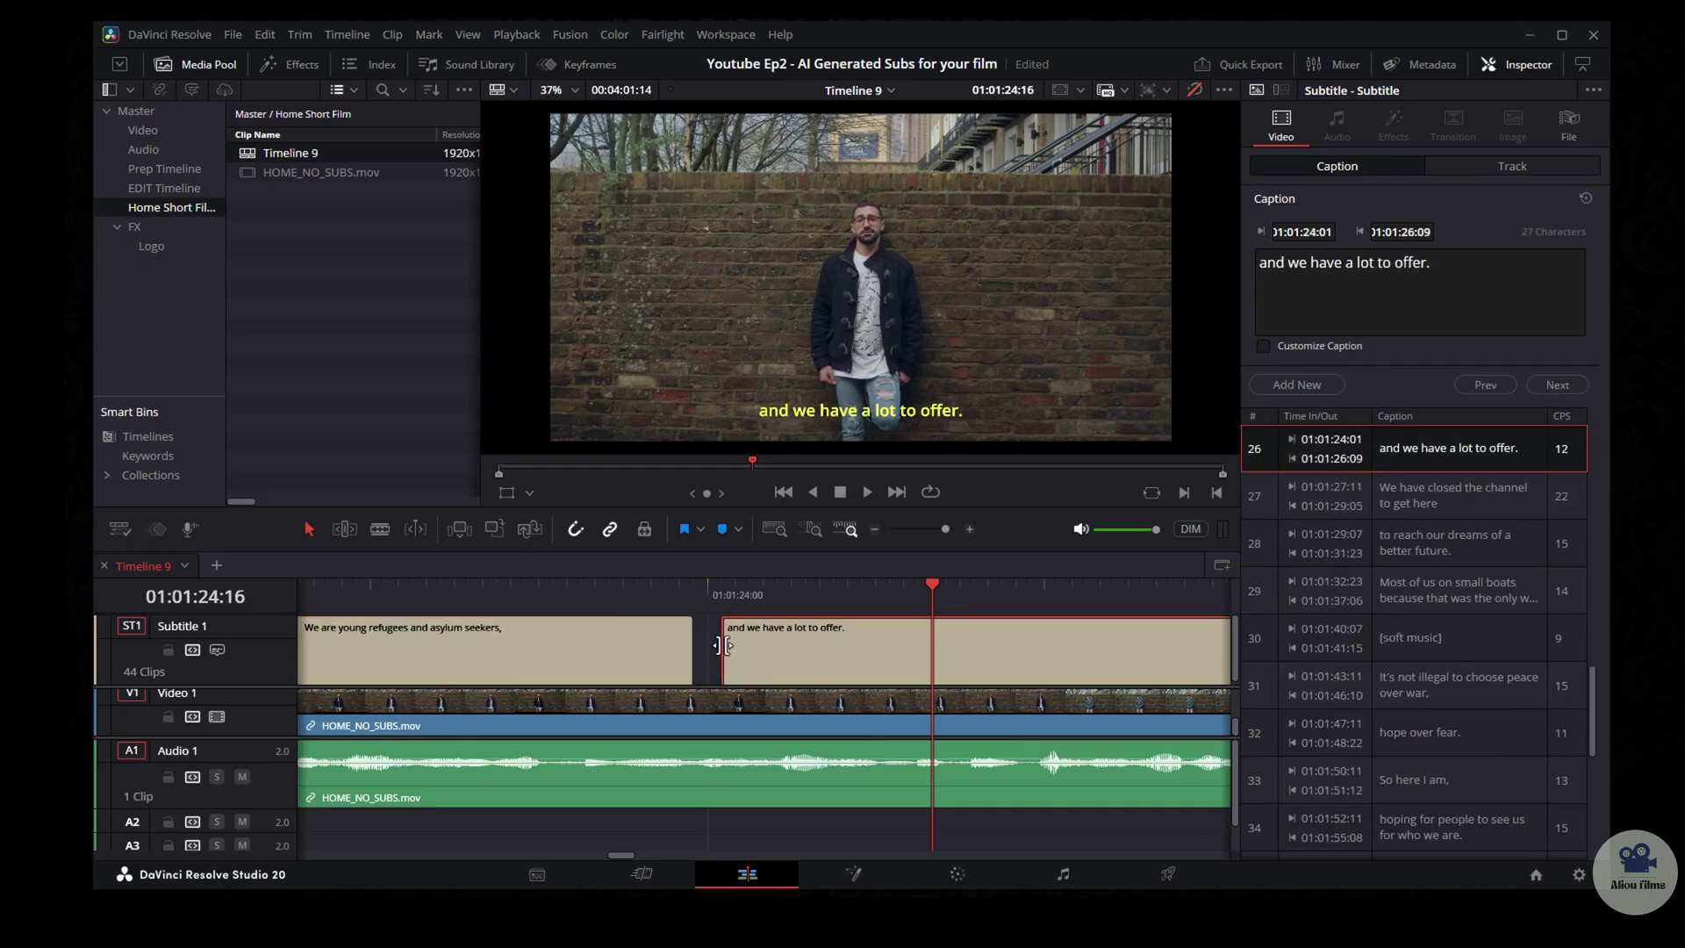
left_click_drag(722, 645, 1002, 649)
left_click(544, 667)
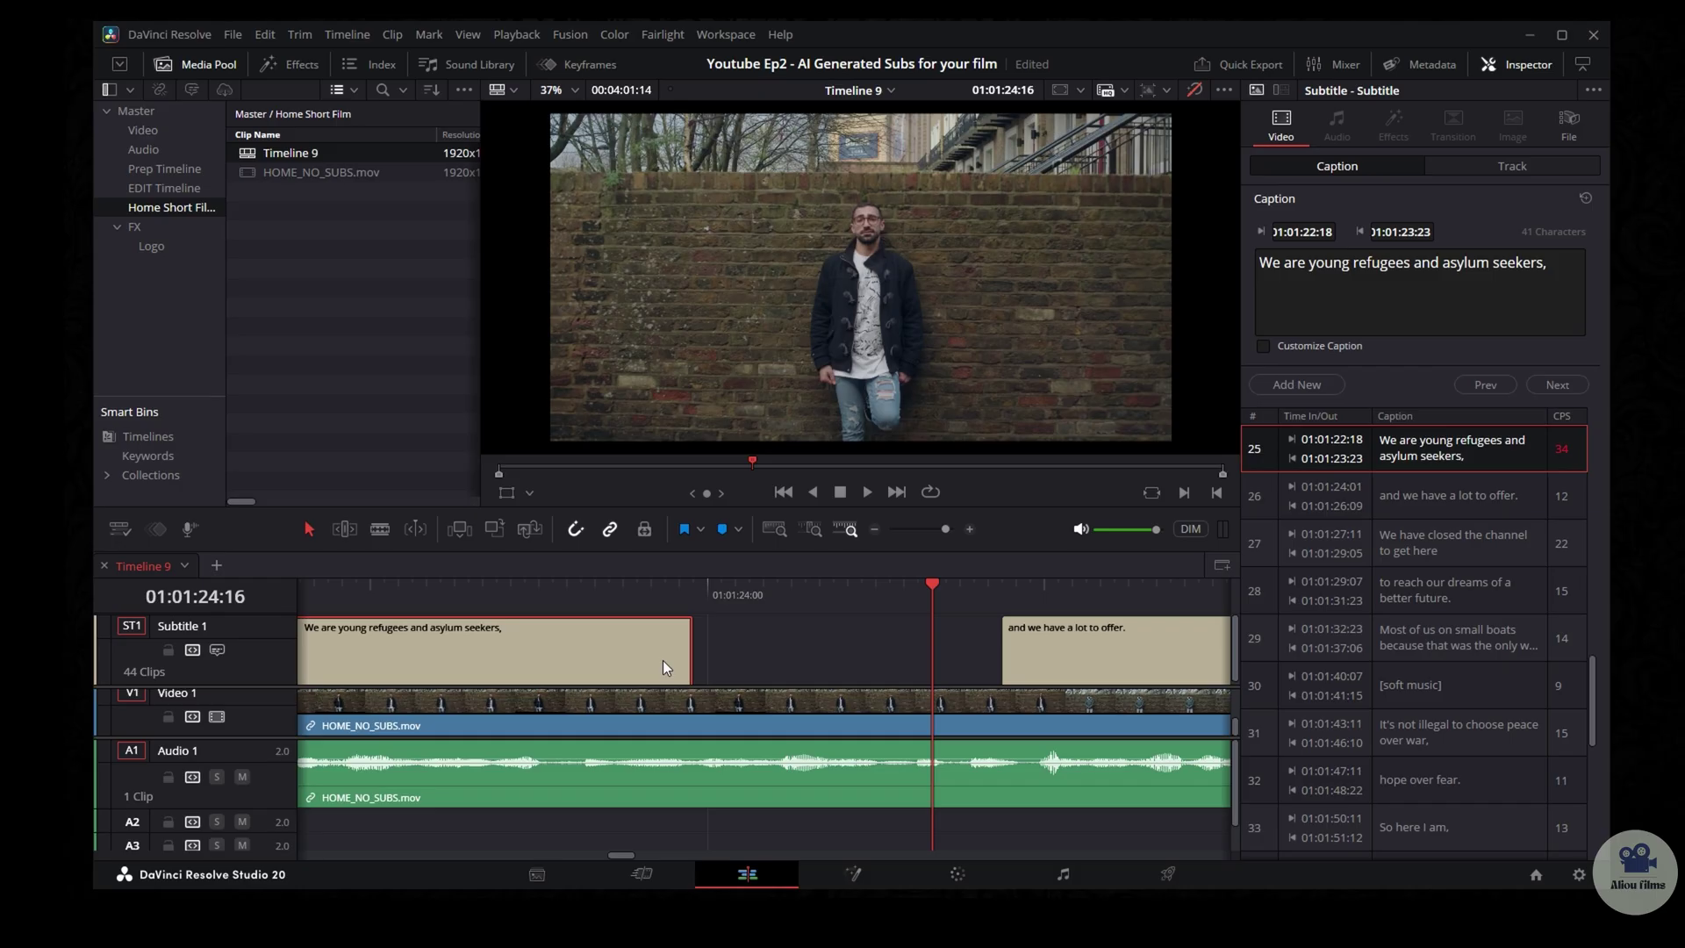
left_click_drag(687, 654, 1114, 660)
left_click_drag(987, 656, 1018, 656)
left_click_drag(1123, 654, 1021, 653)
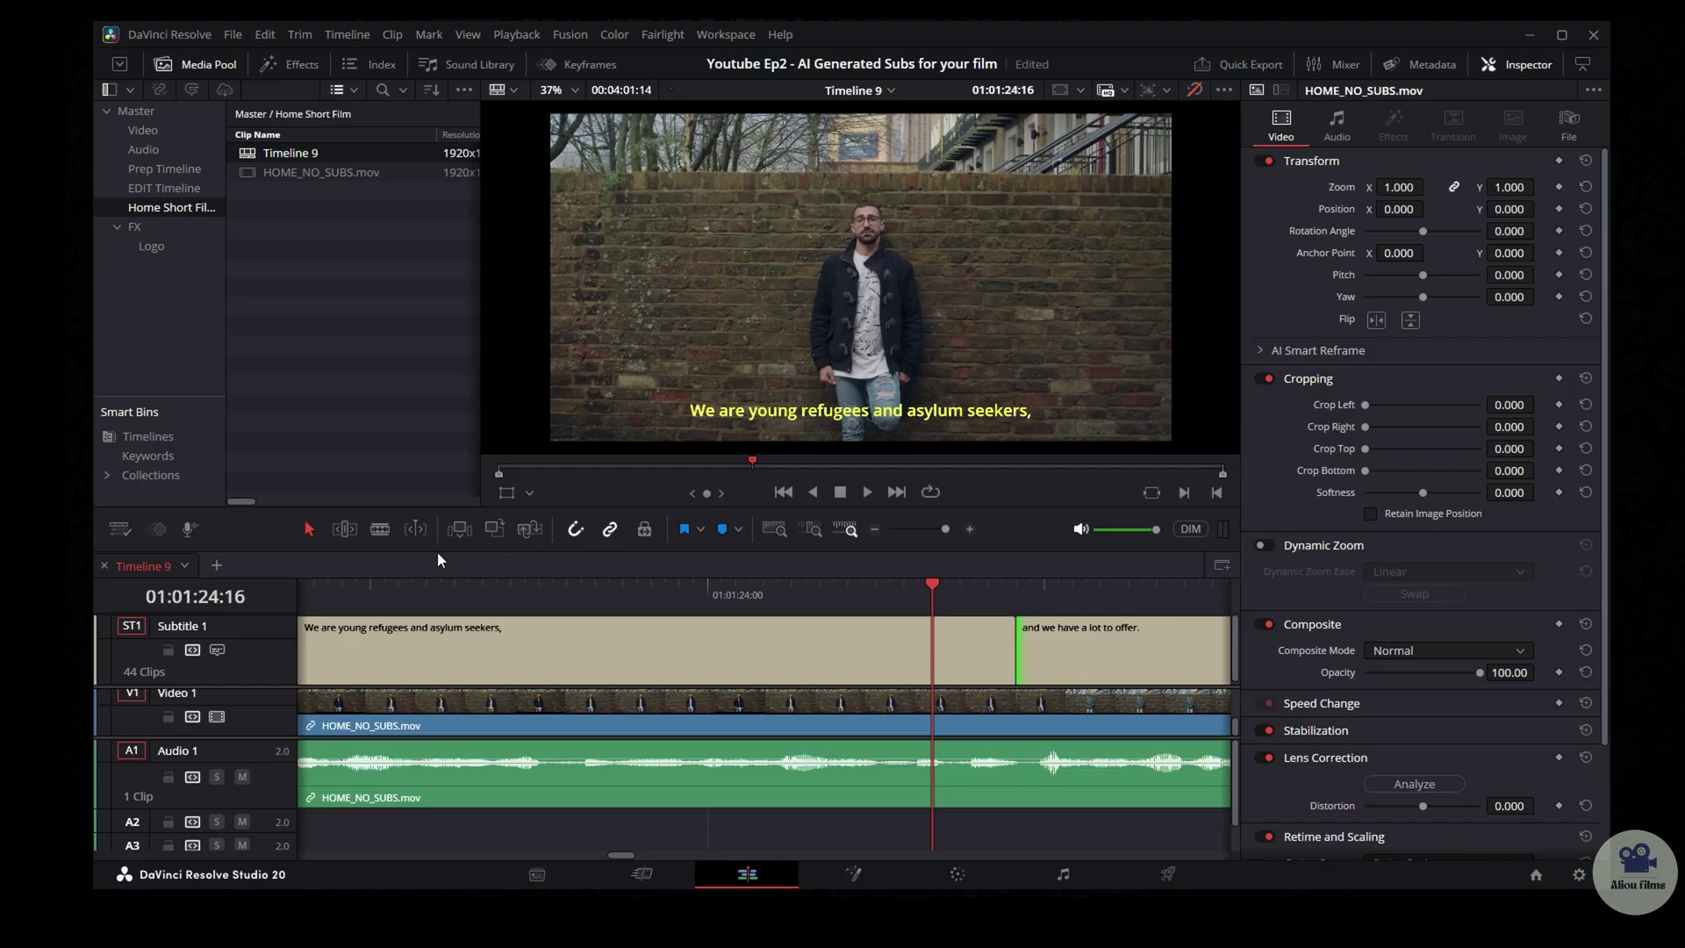
Step: Play back the edited captions to verify their new timing, then view the whole timeline
left_click(401, 596)
left_click(875, 528)
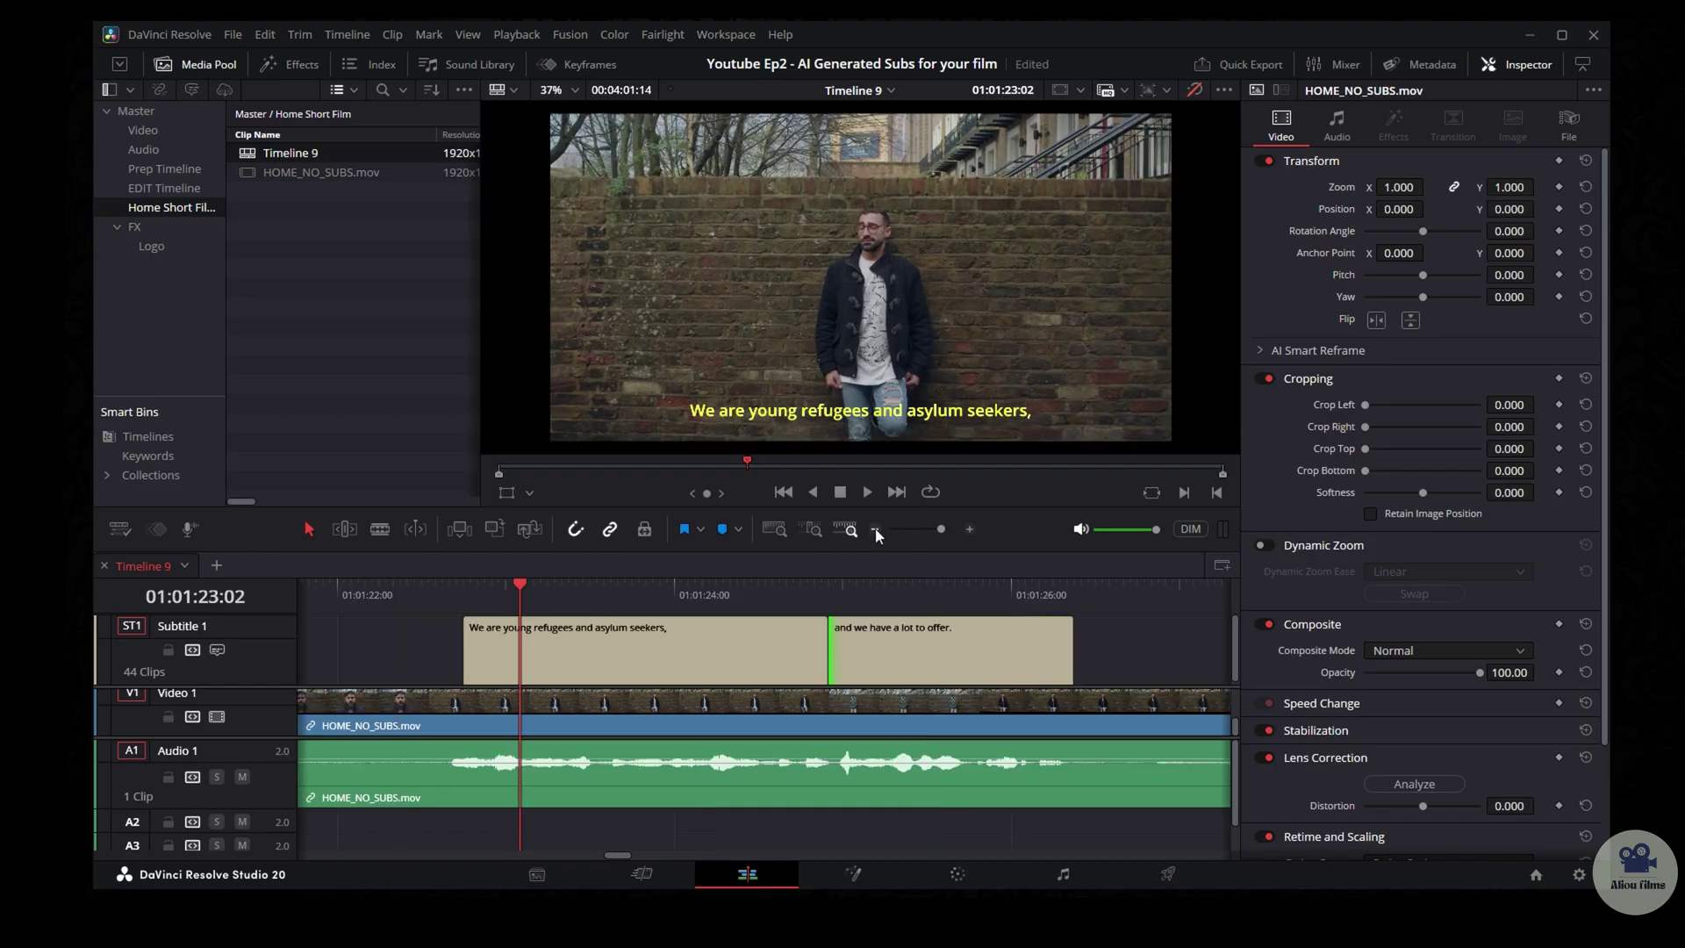
left_click(451, 582)
key("space")
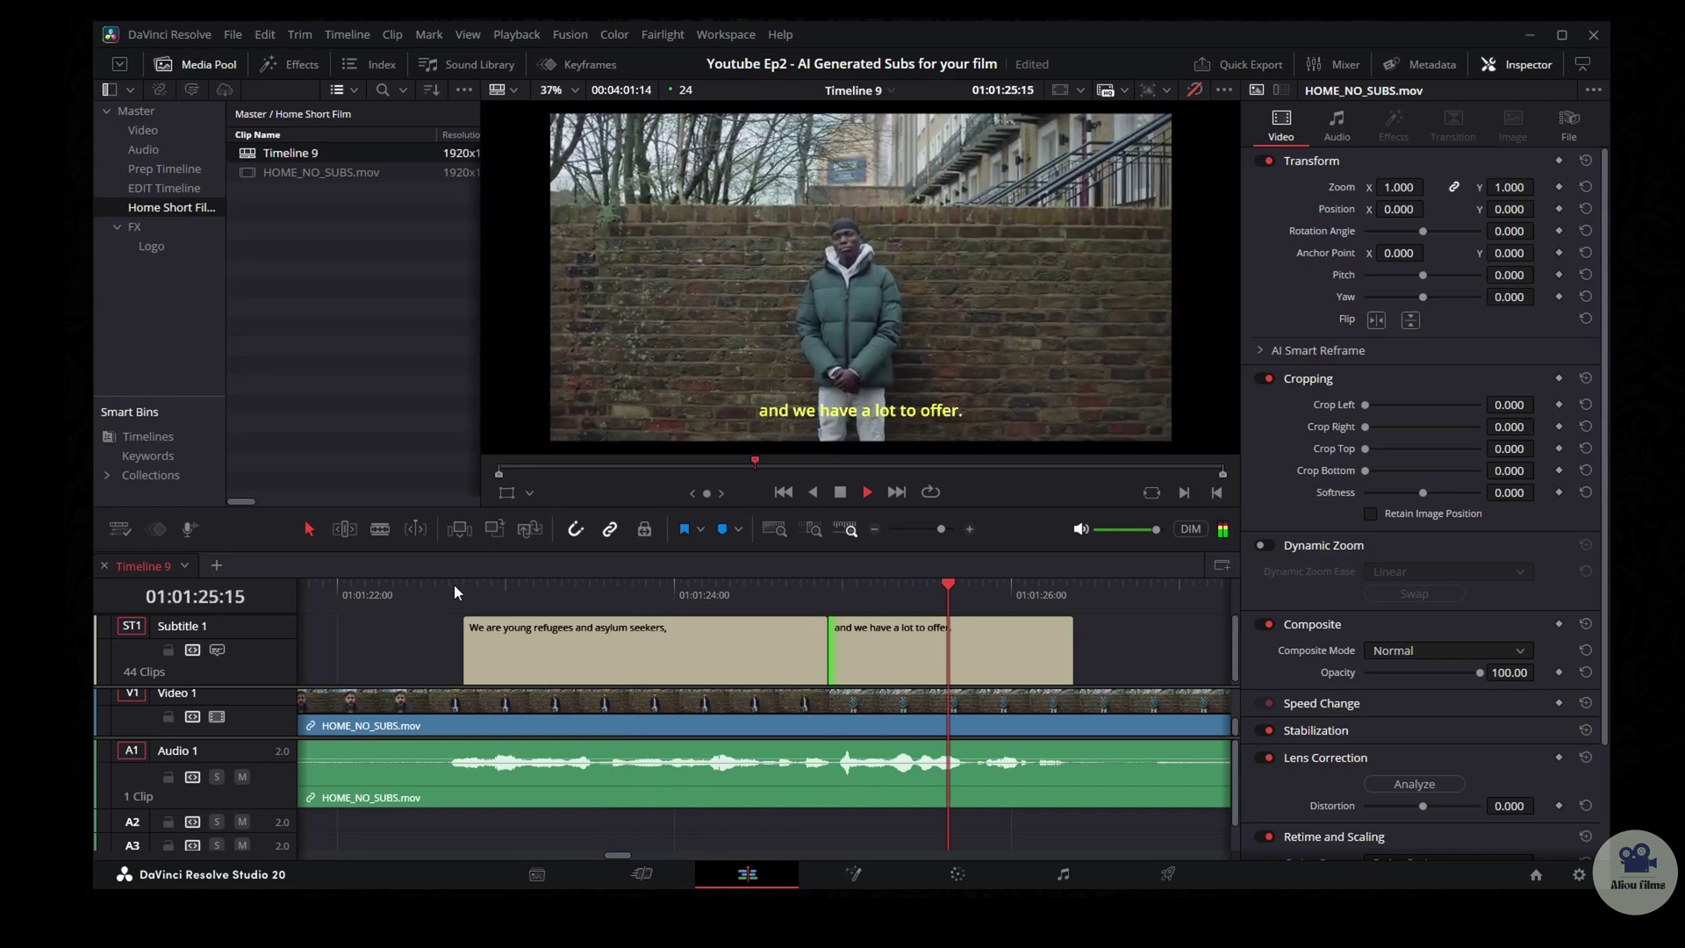
key("space")
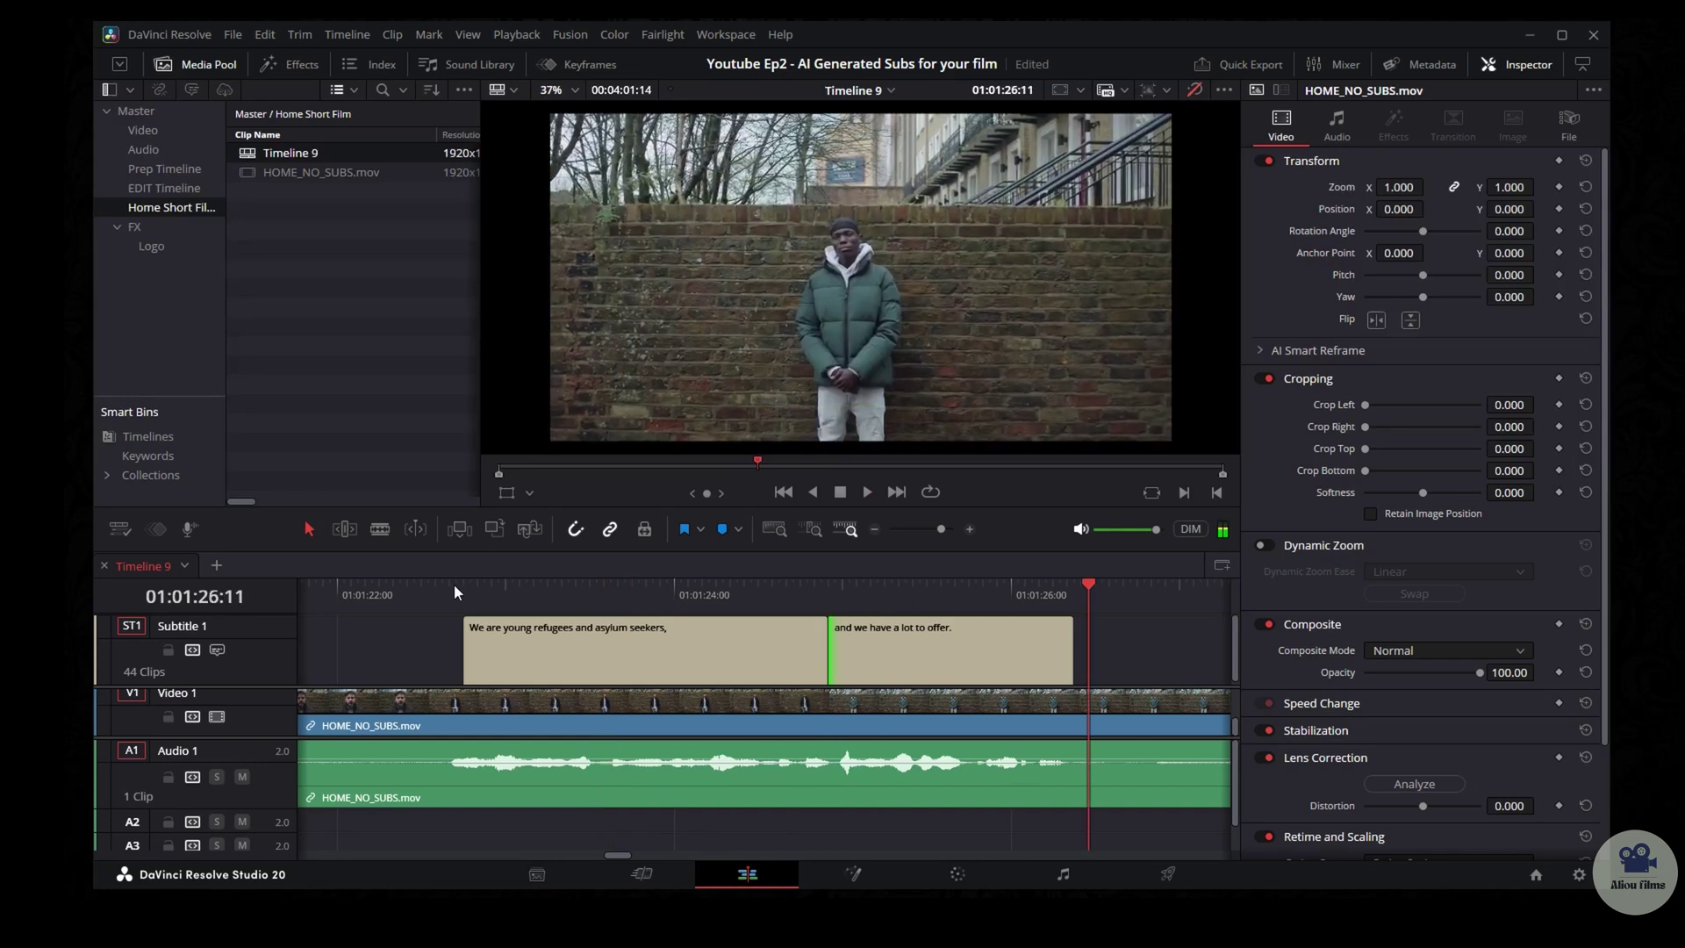
left_click(775, 529)
left_click(612, 649)
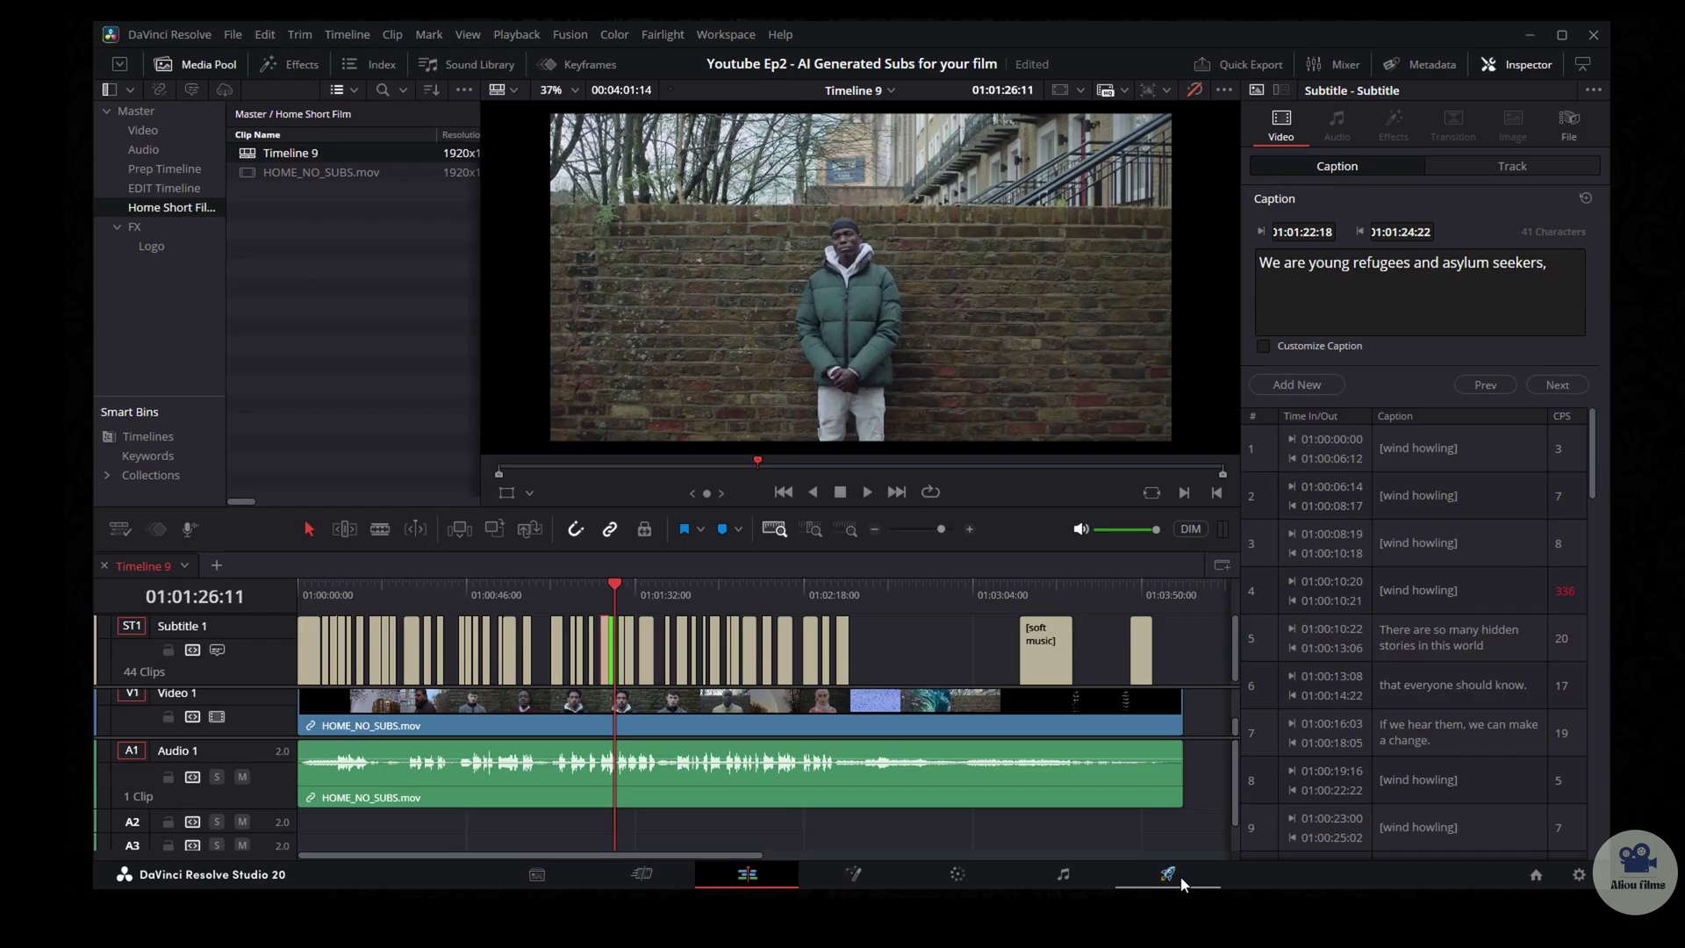
Step: Render Home_with_subs_v2 to the Desktop from the Deliver page, then minimize Resolve
left_click(1168, 873)
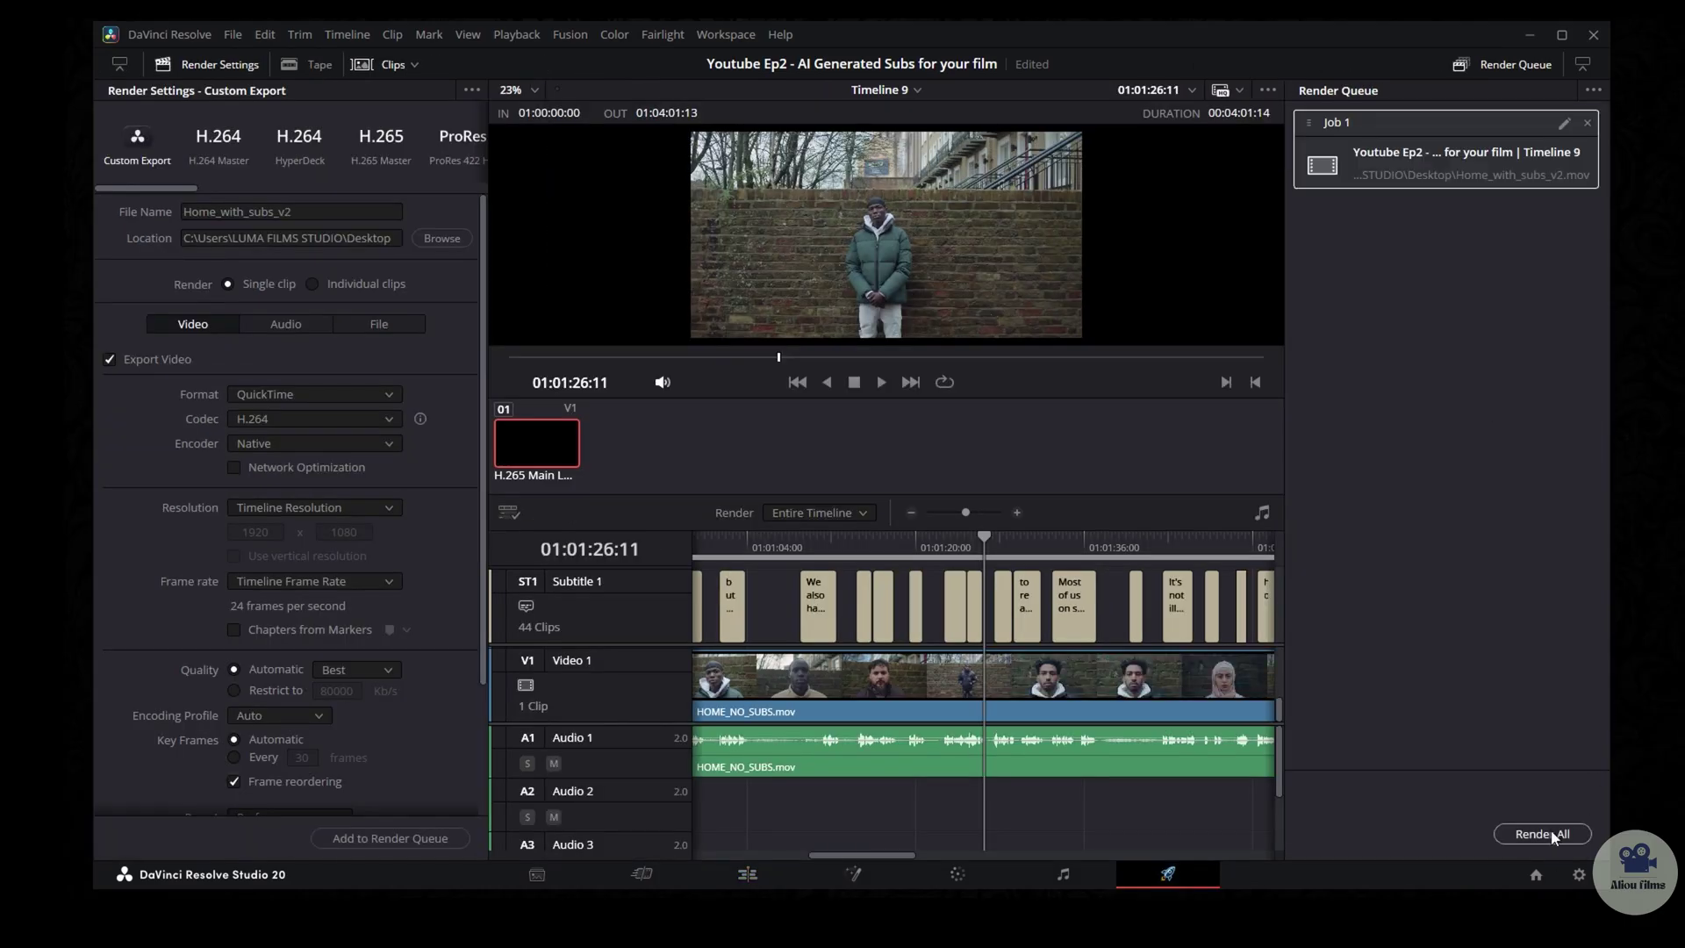
left_click(1548, 834)
left_click(1525, 39)
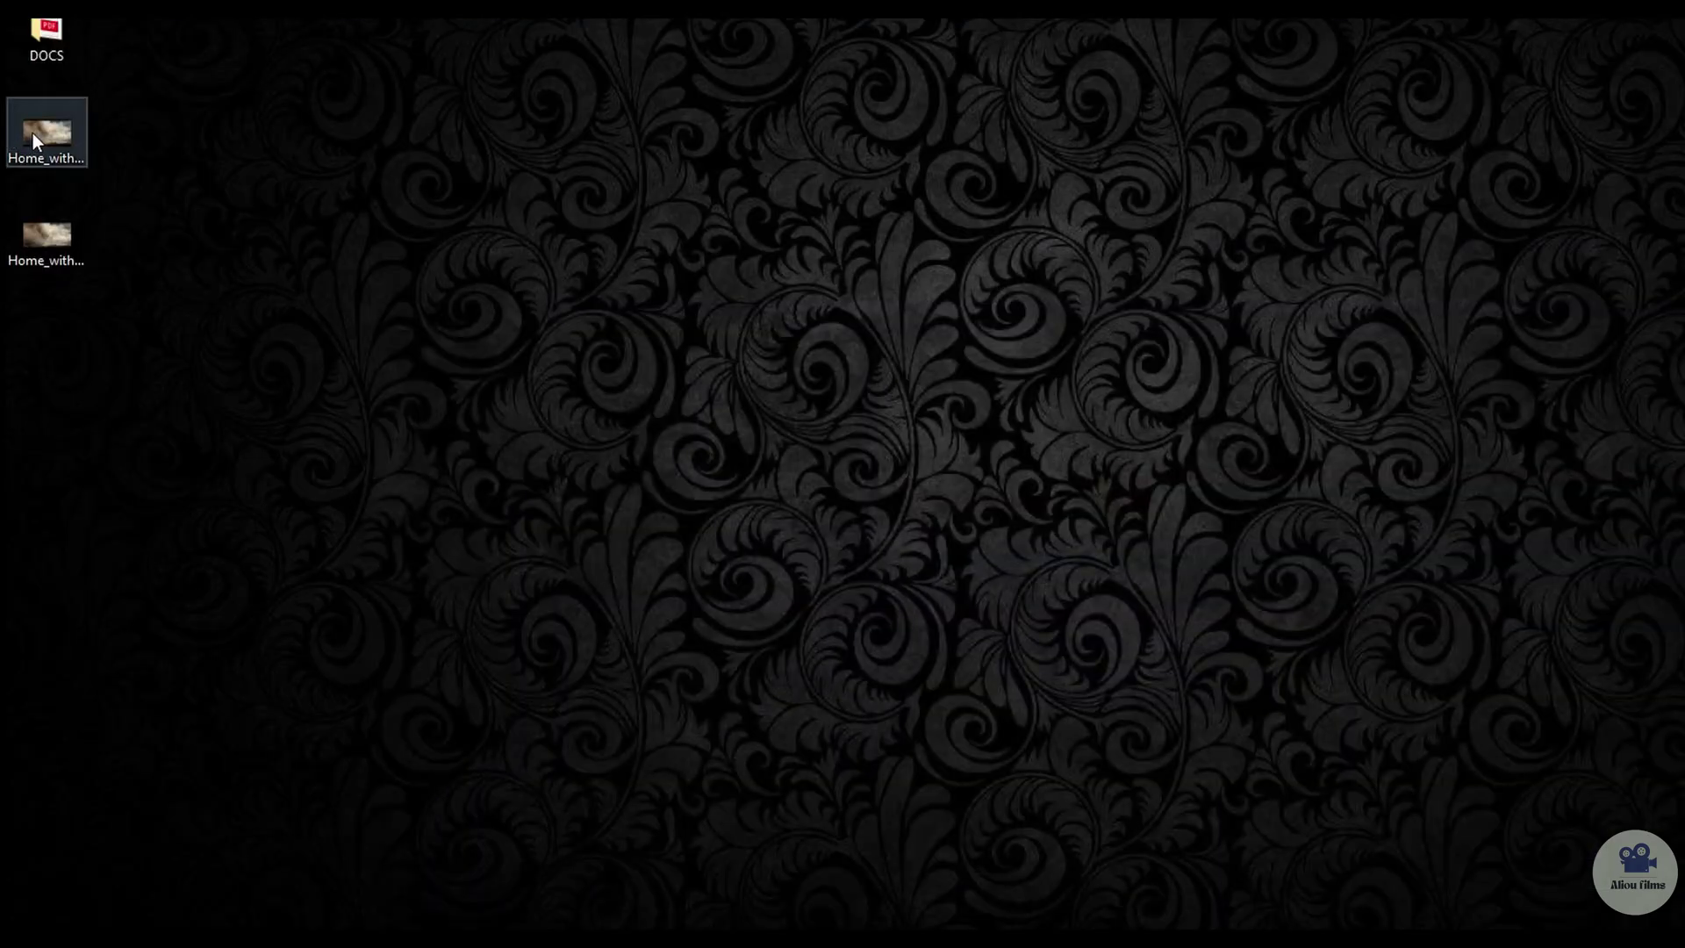